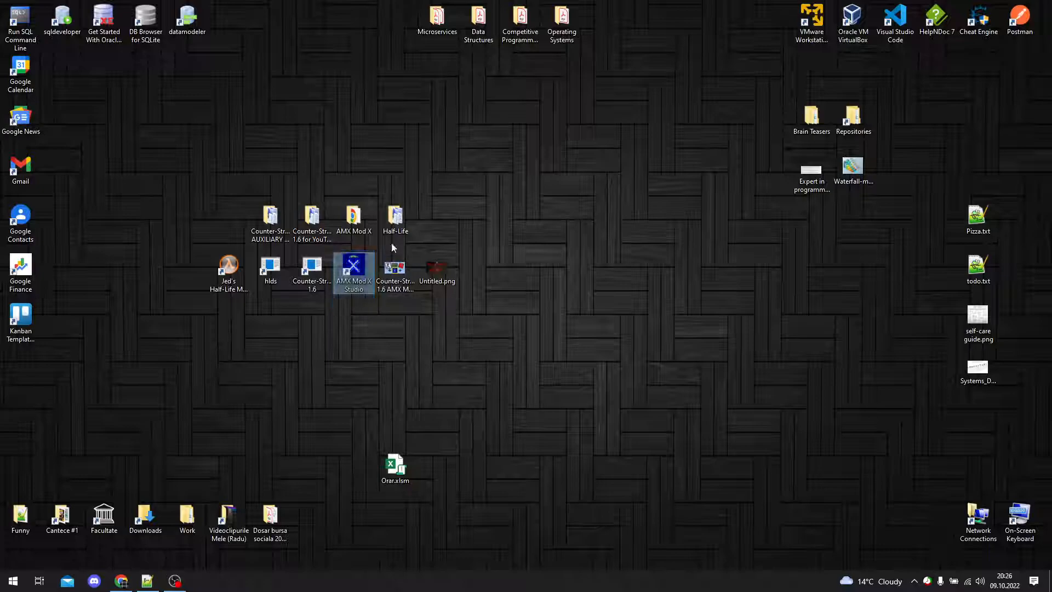
Step: Open the Half-Life folder from the desktop and move its window aside to make room for a second one
double_click(404, 222)
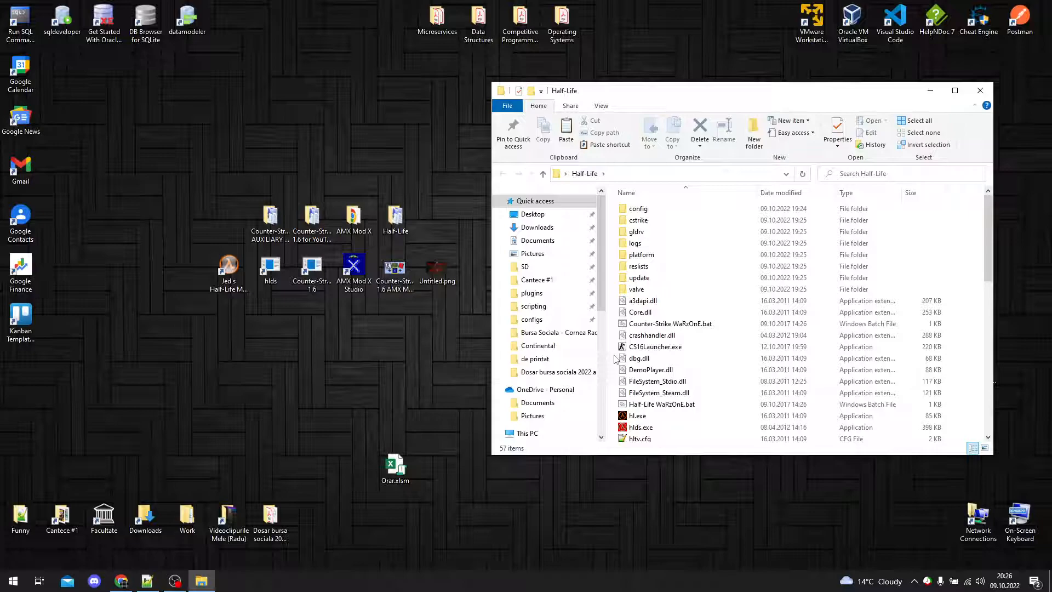
key("alt+Tab")
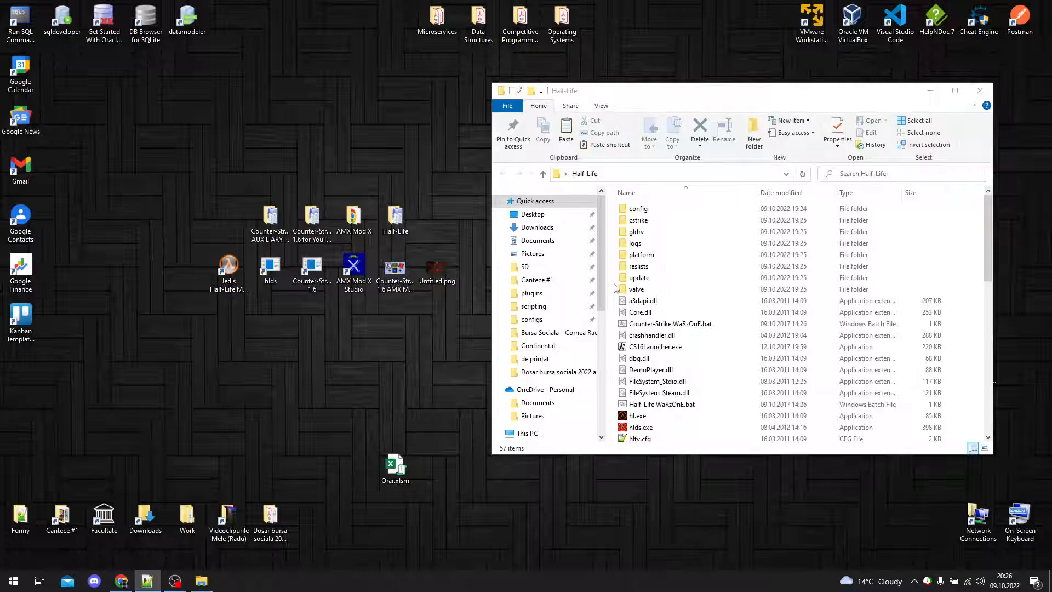
left_click_drag(744, 97, 782, 97)
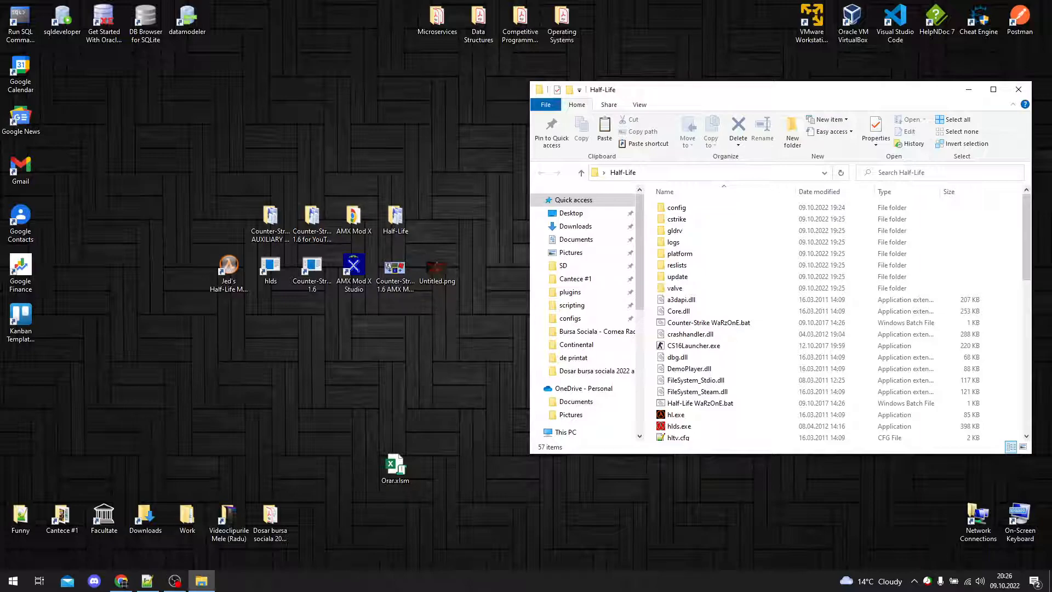
Step: Bring up the "Counter-Strike 1.6 AMX Mod X Server Install" video in Chrome, view the installer download part around 1:26, and minimize the browser
key("alt+Tab")
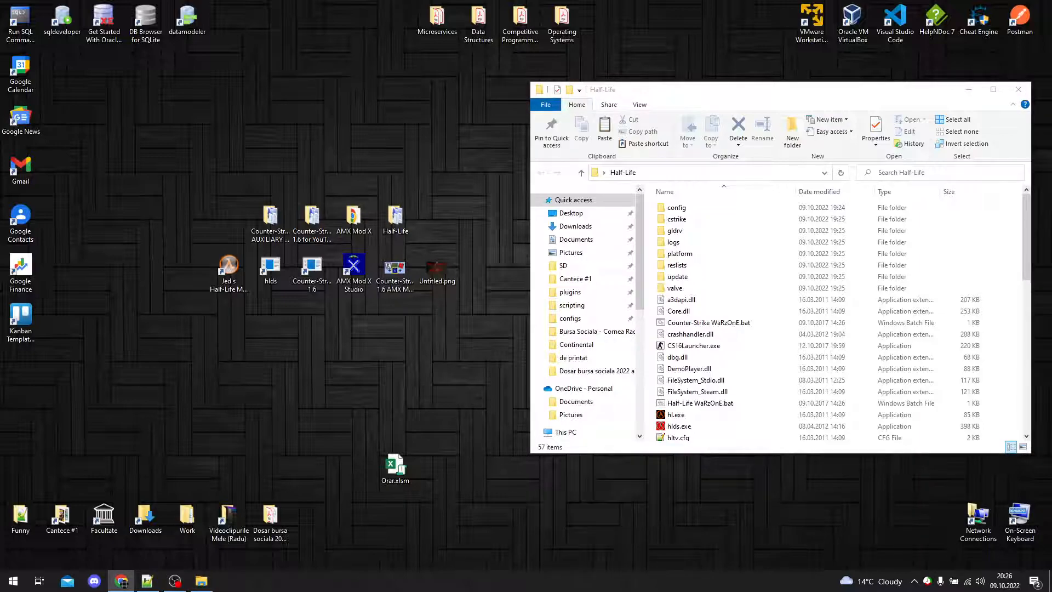
left_click_drag(499, 248, 445, 2)
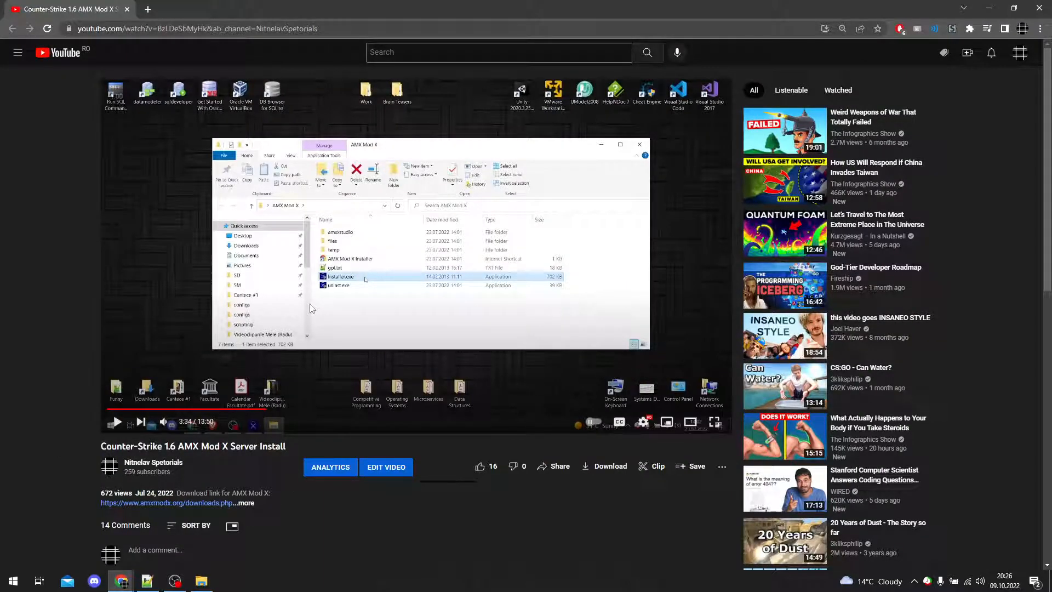
double_click(324, 321)
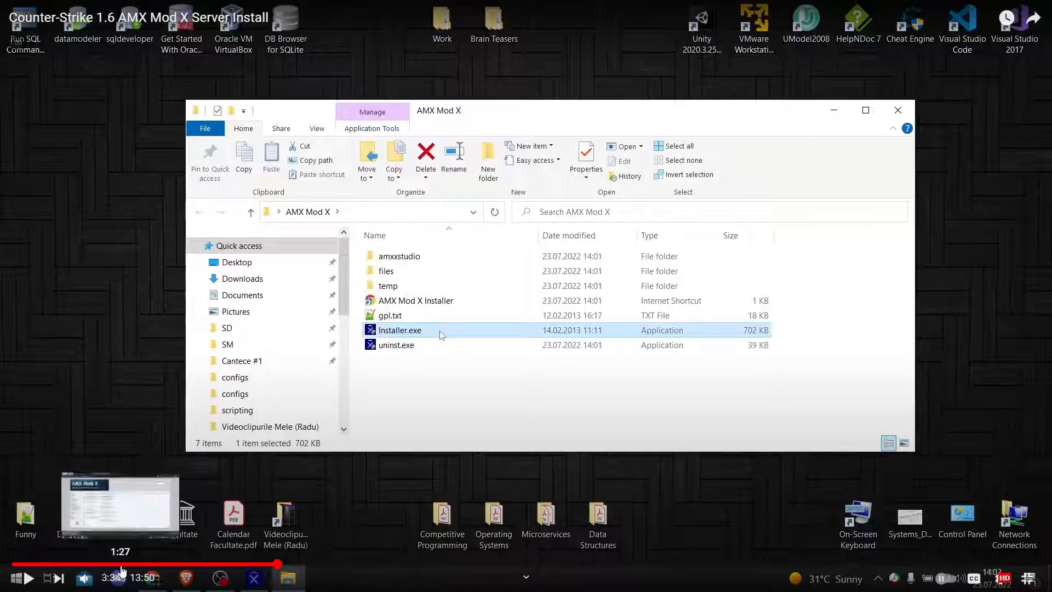
left_click(119, 564)
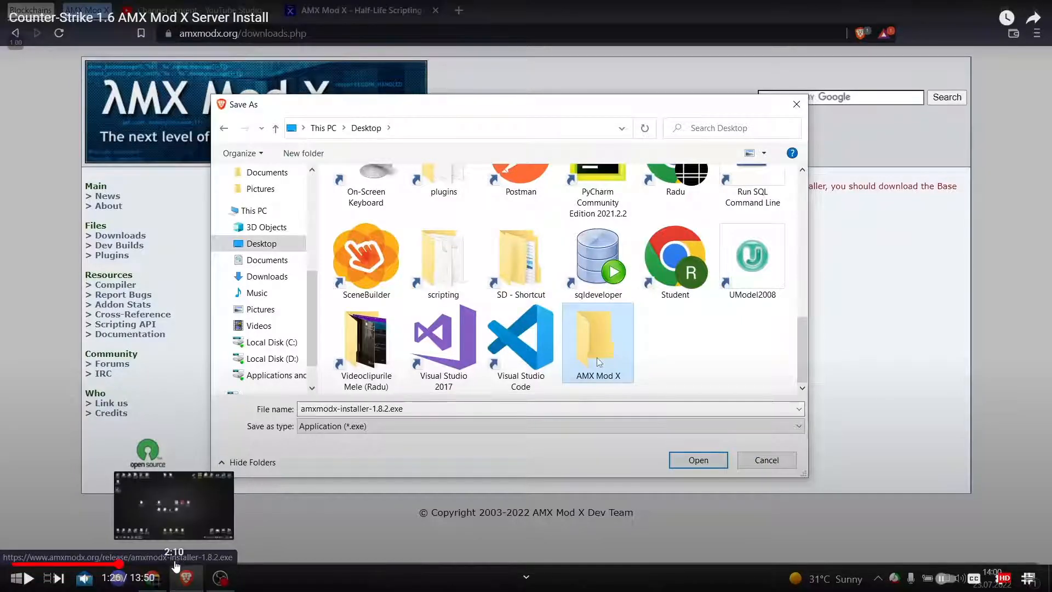
key("Escape")
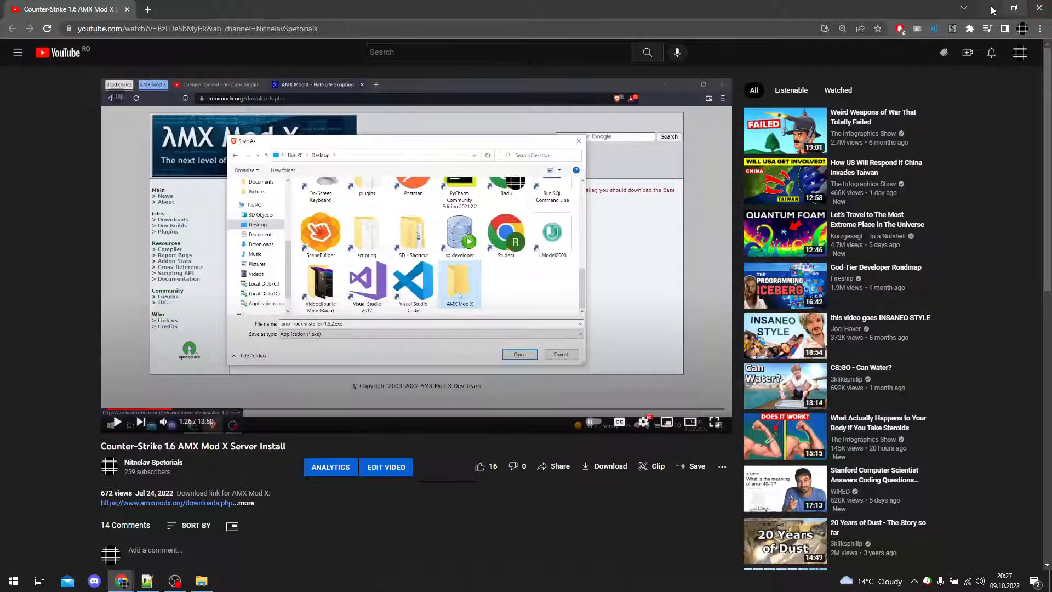
left_click(992, 9)
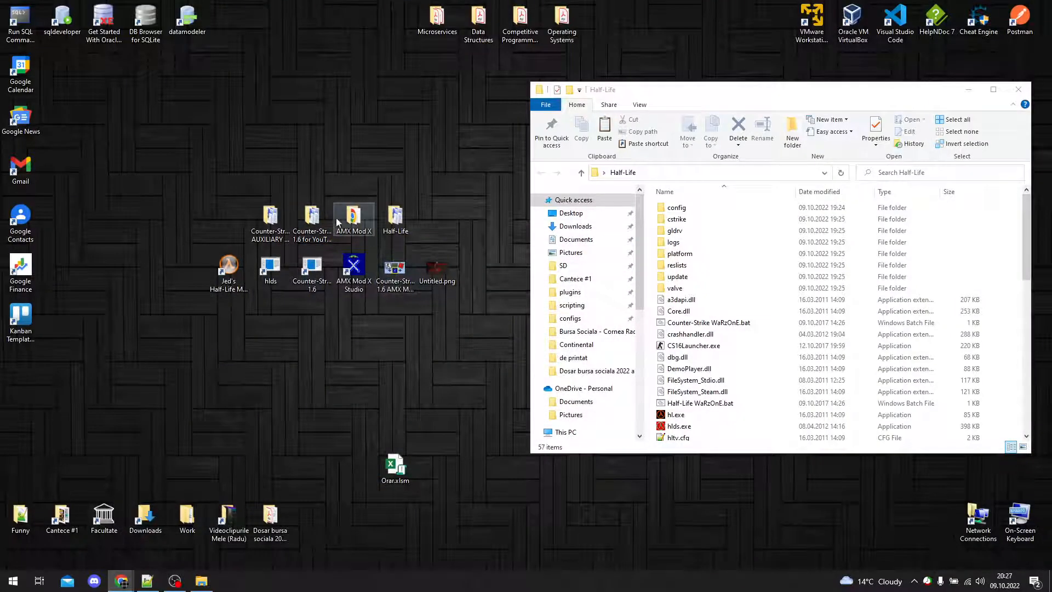
Step: Open the AMX Mod X folder from the desktop and place its window beside the Half-Life folder window
double_click(351, 219)
left_click_drag(753, 104, 228, 86)
left_click_drag(478, 283, 129, 191)
left_click(482, 324)
left_click_drag(497, 287, 107, 168)
left_click(240, 326)
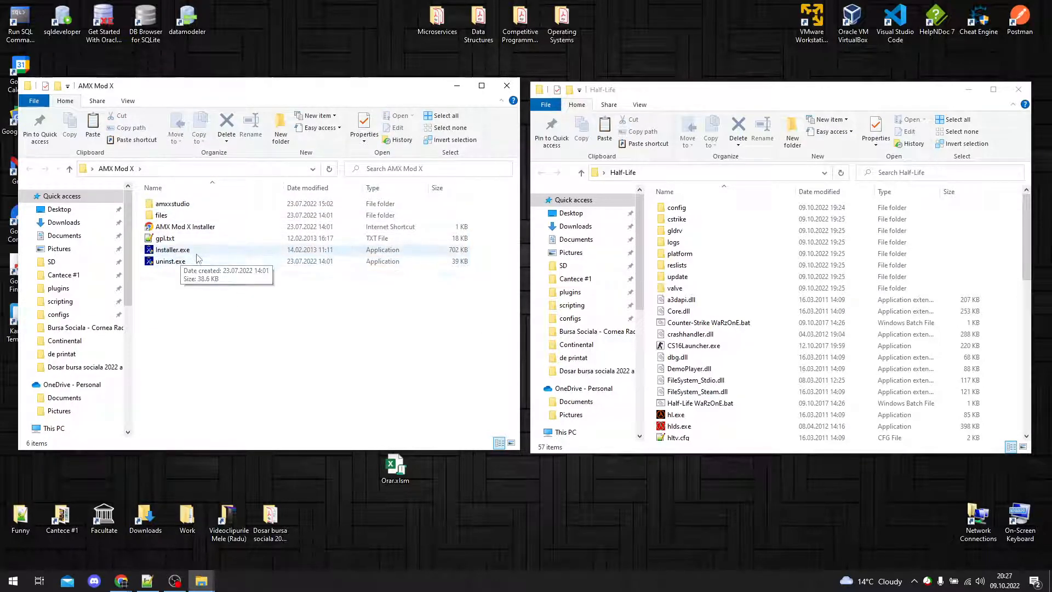
left_click(180, 250)
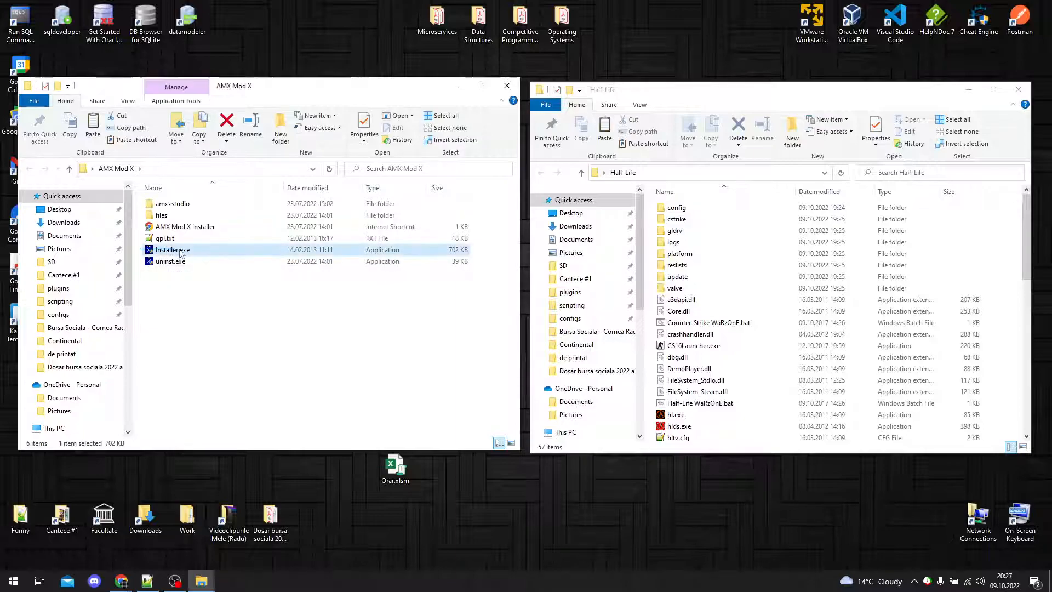
left_click(258, 305)
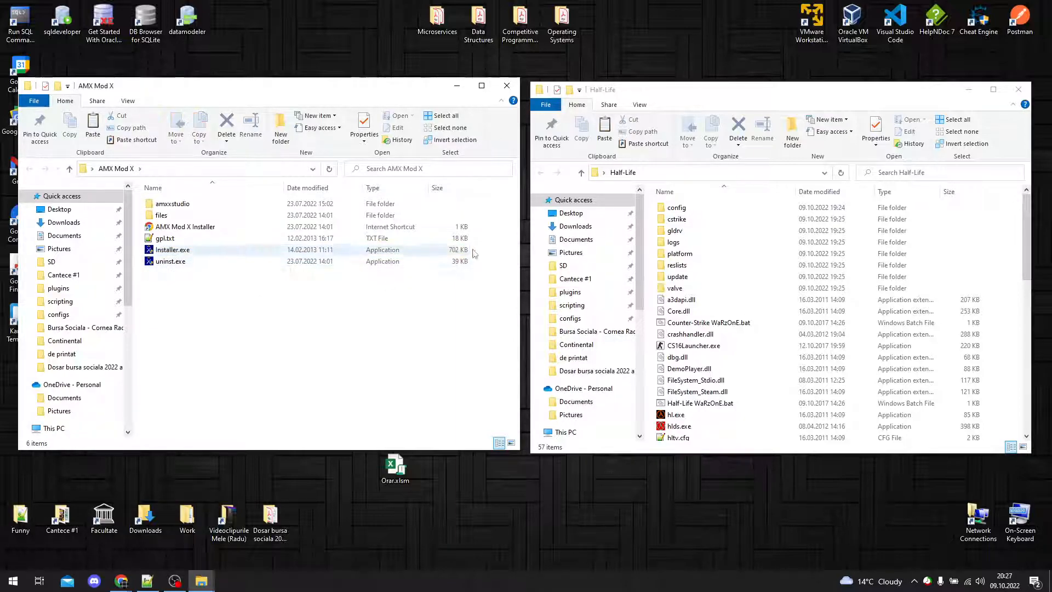
left_click_drag(479, 248, 143, 252)
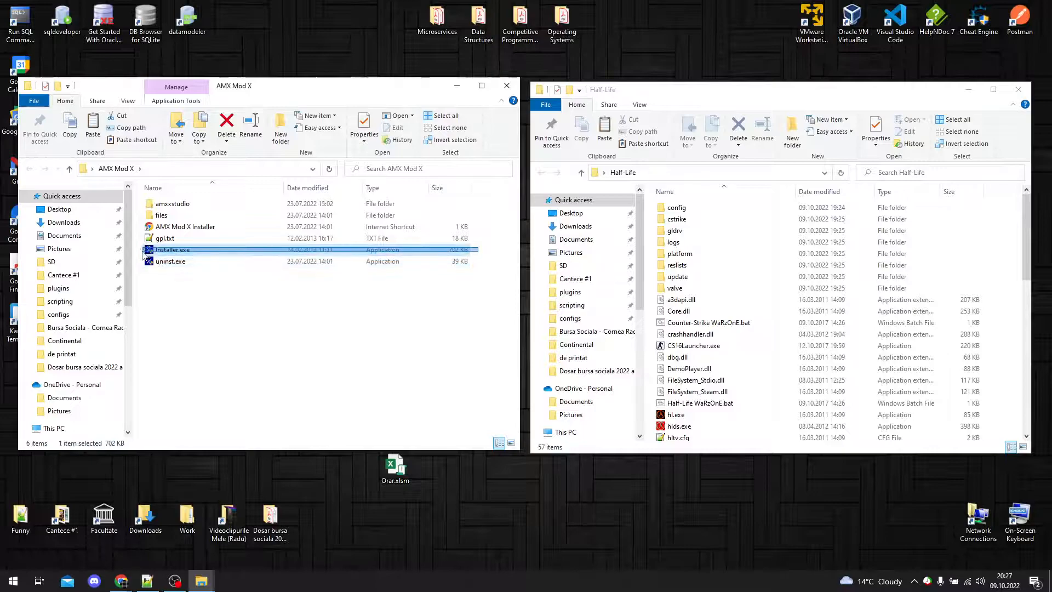
left_click(260, 310)
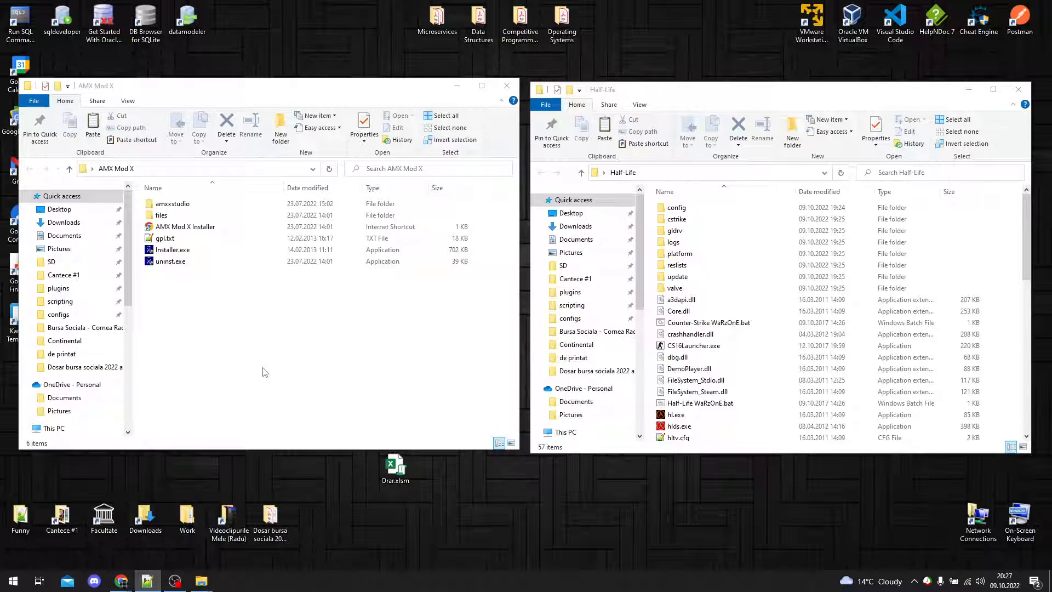
left_click(245, 352)
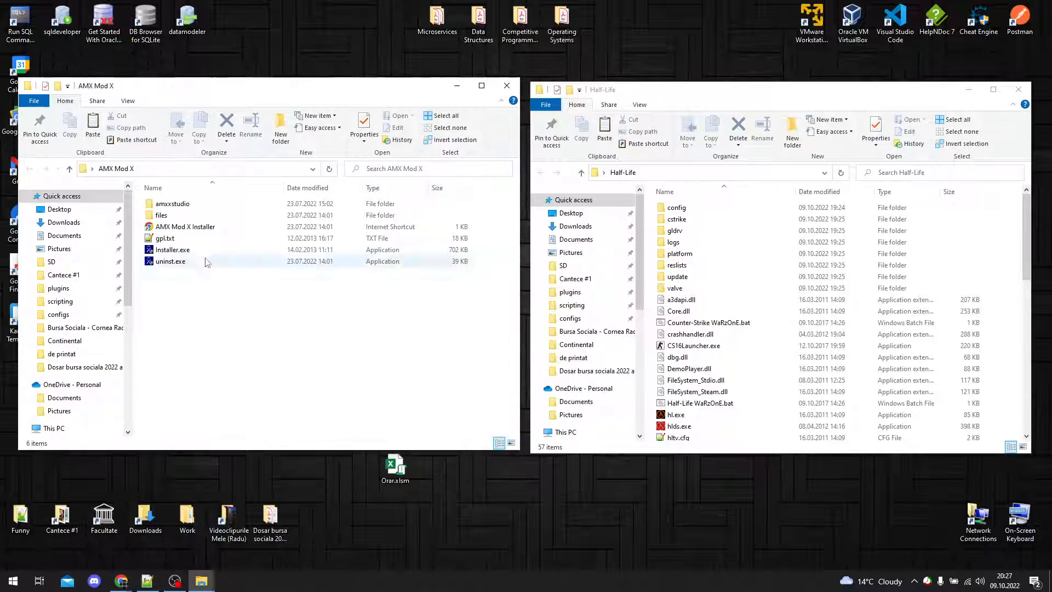
Step: Run Installer.exe from the AMX Mod X folder and accept the license agreement in the setup wizard
left_click(207, 252)
double_click(207, 252)
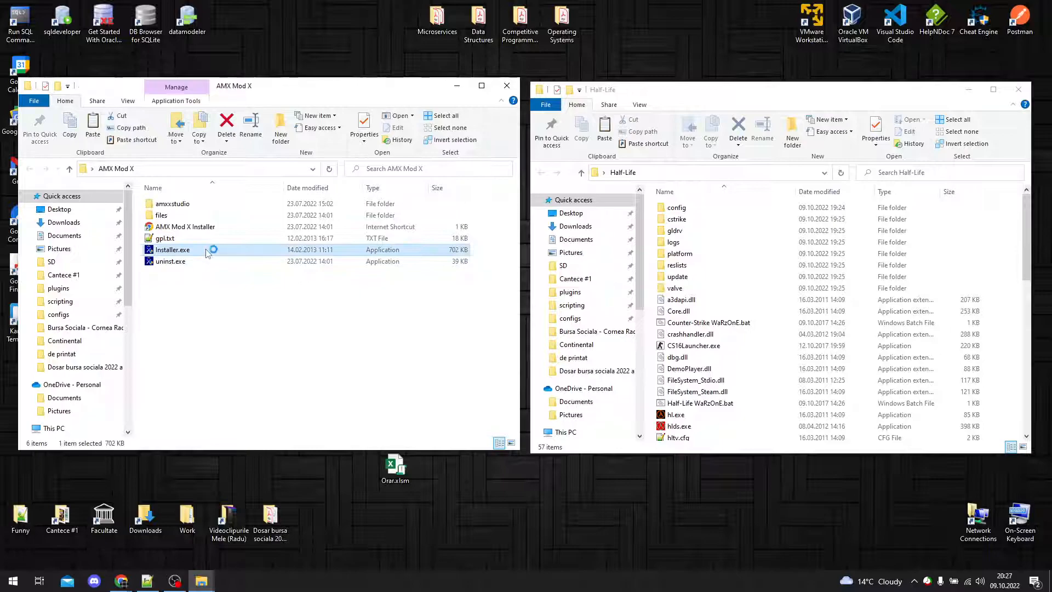
left_click_drag(509, 200, 347, 195)
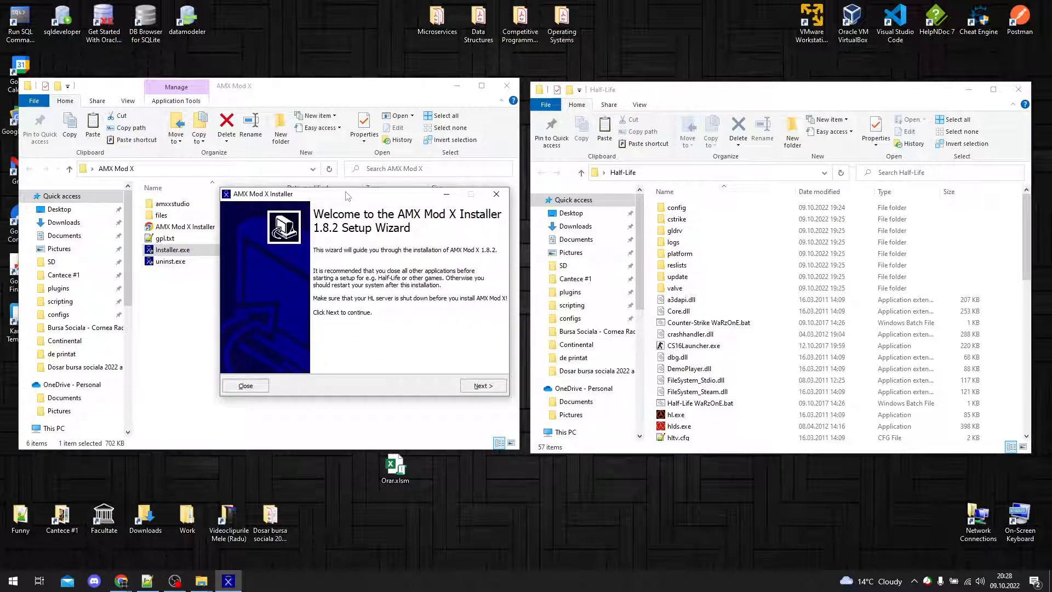
left_click(483, 385)
left_click(320, 355)
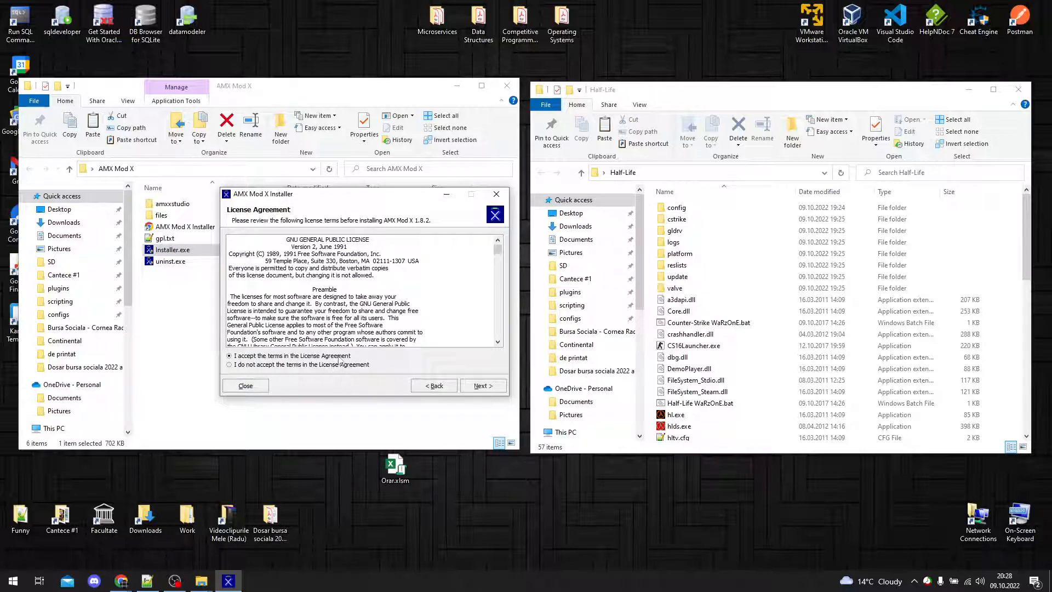
left_click(483, 385)
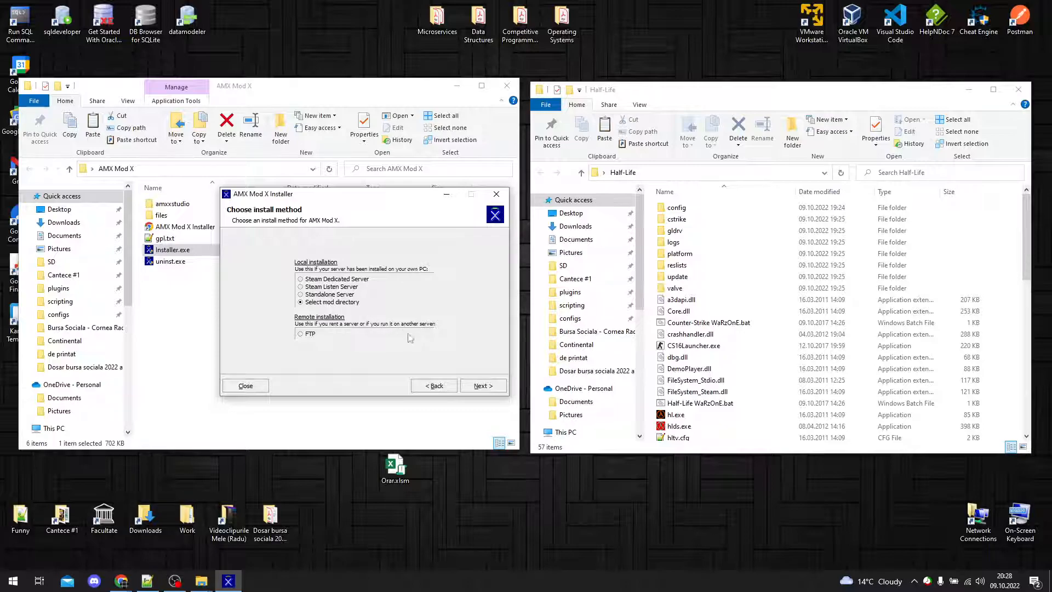
Step: Continue with the "Select mod directory" install method and expand the Half-Life folder in the directory chooser
left_click(485, 387)
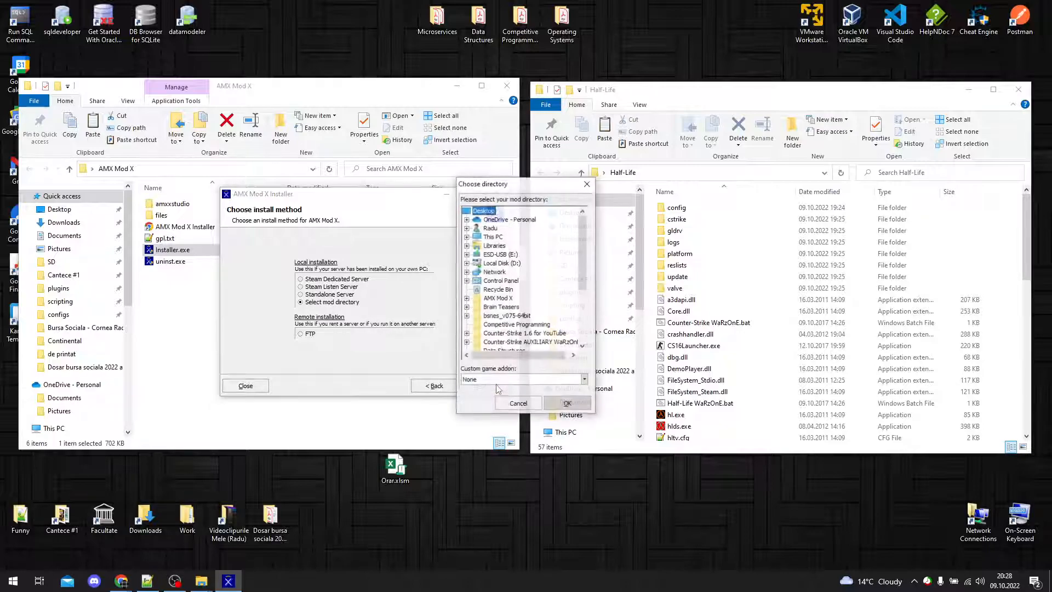
left_click_drag(512, 189, 369, 192)
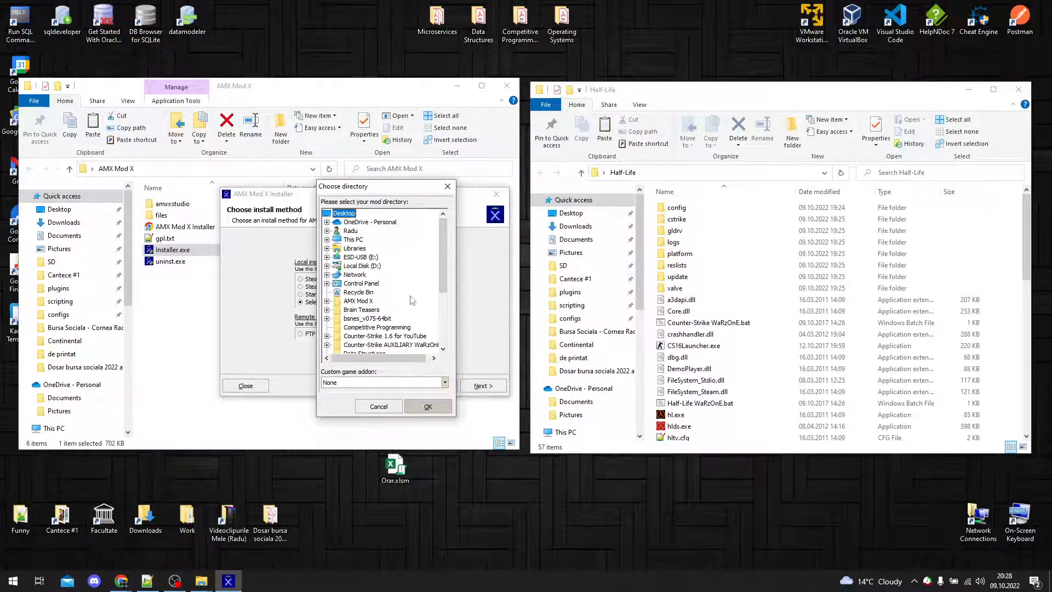
left_click_drag(444, 269, 442, 294)
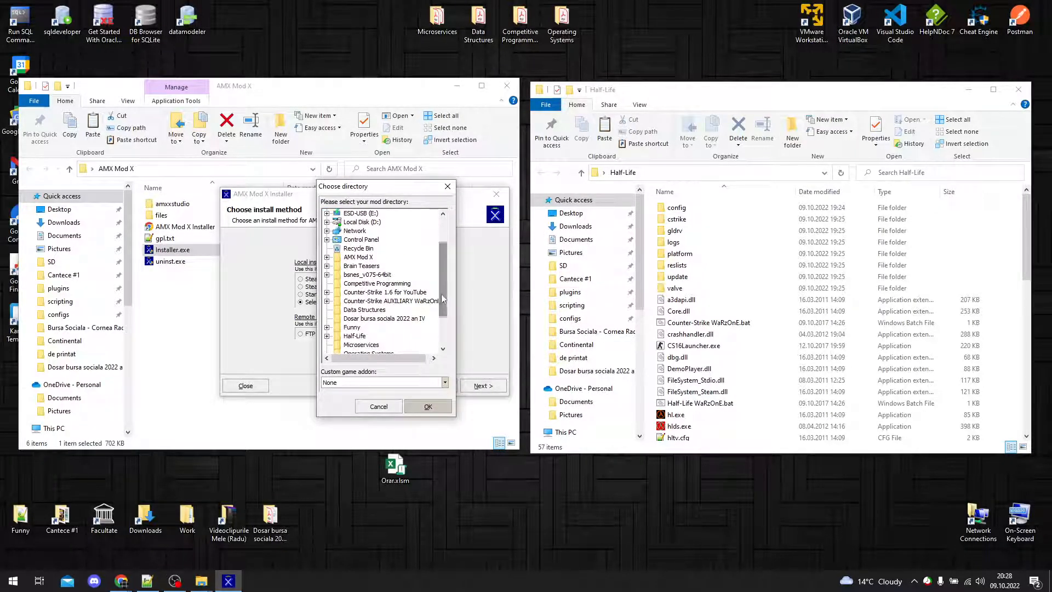
left_click(327, 336)
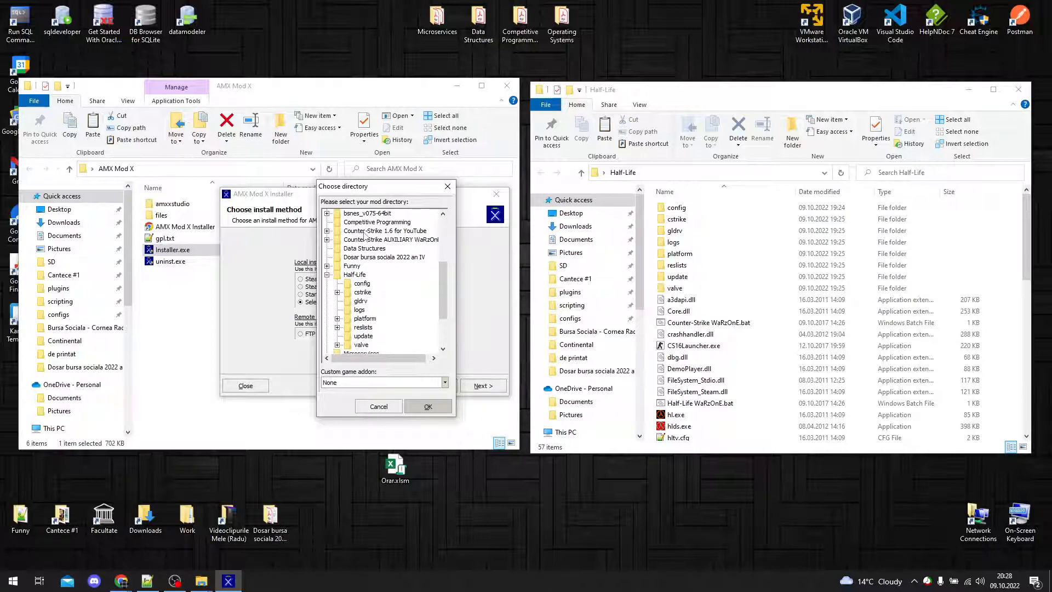
Step: Look inside the config and cstrike subfolders of the Half-Life folder and return to Half-Life
left_click_drag(651, 212, 797, 423)
double_click(699, 211)
key("alt+Left")
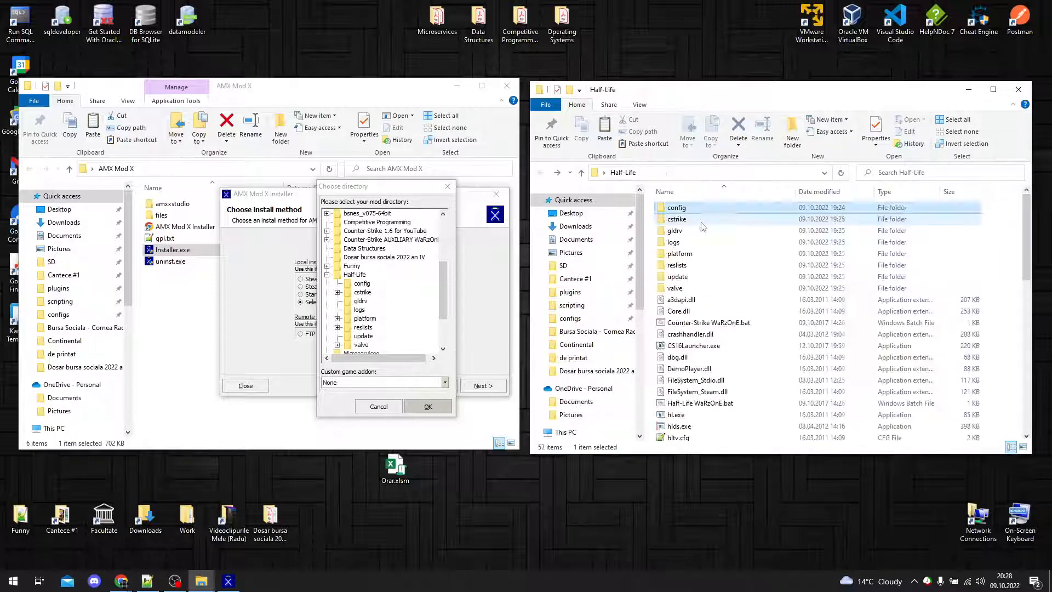
double_click(701, 222)
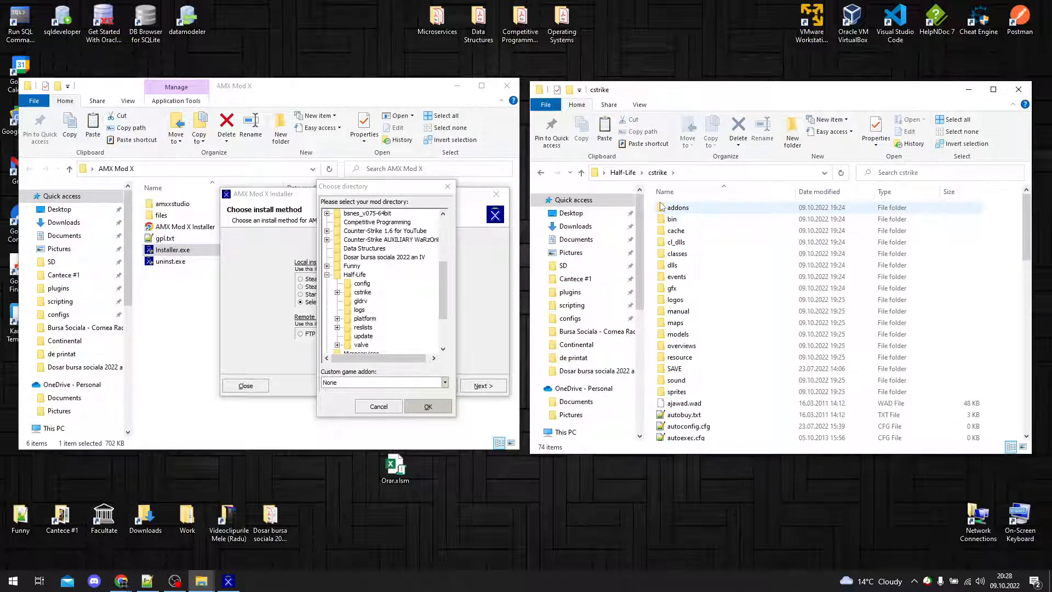
key("alt+Left")
left_click(652, 222)
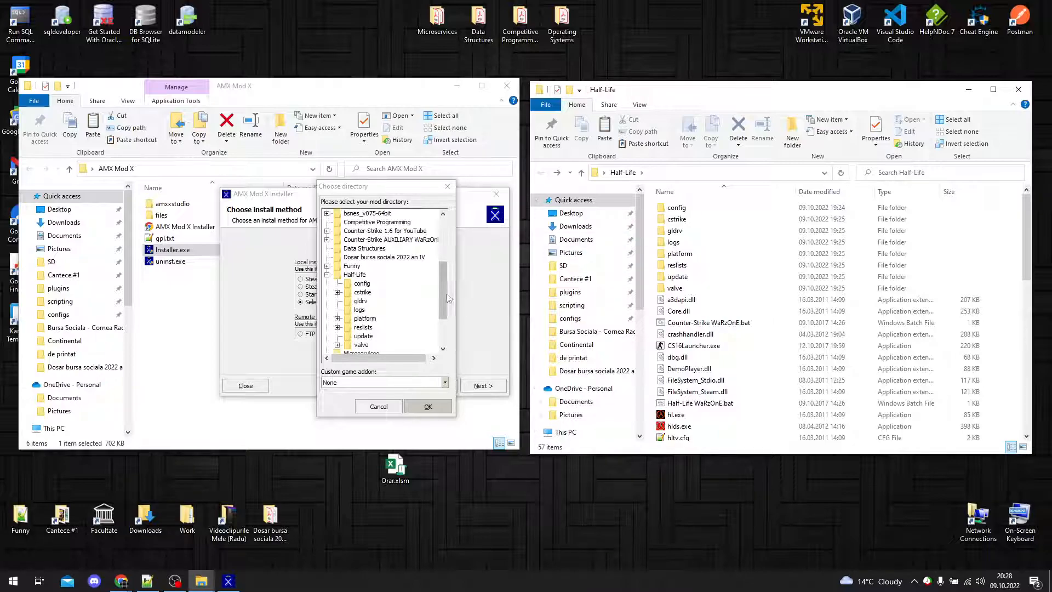
Step: Compare the Half-Life subfolders in the directory chooser with the folder window, examining cstrike, valve, CS16Launcher.exe and hl.exe
left_click_drag(442, 293, 445, 308)
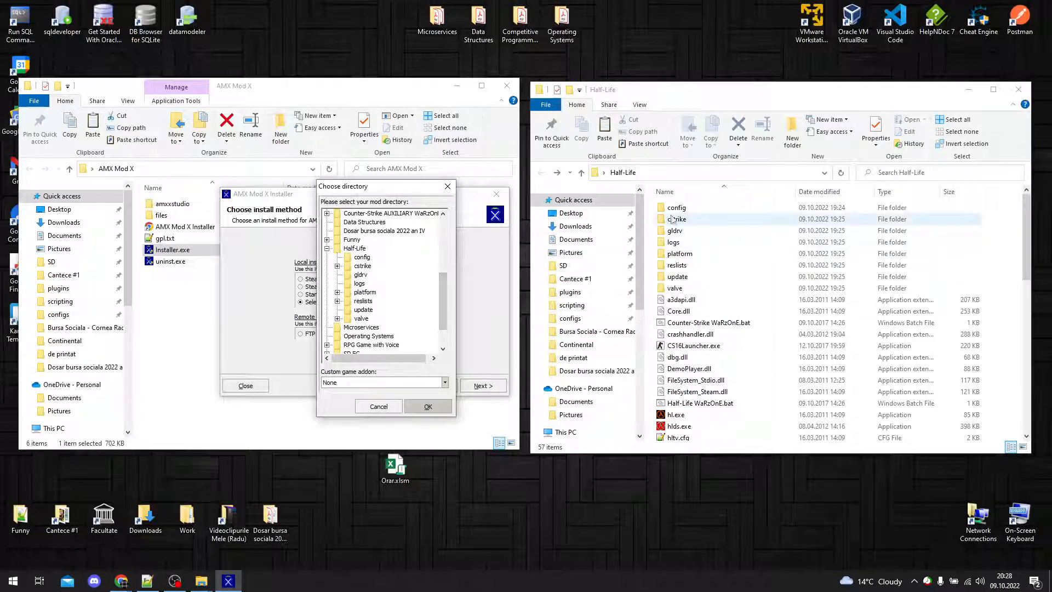
left_click(652, 221)
left_click_drag(652, 222, 984, 221)
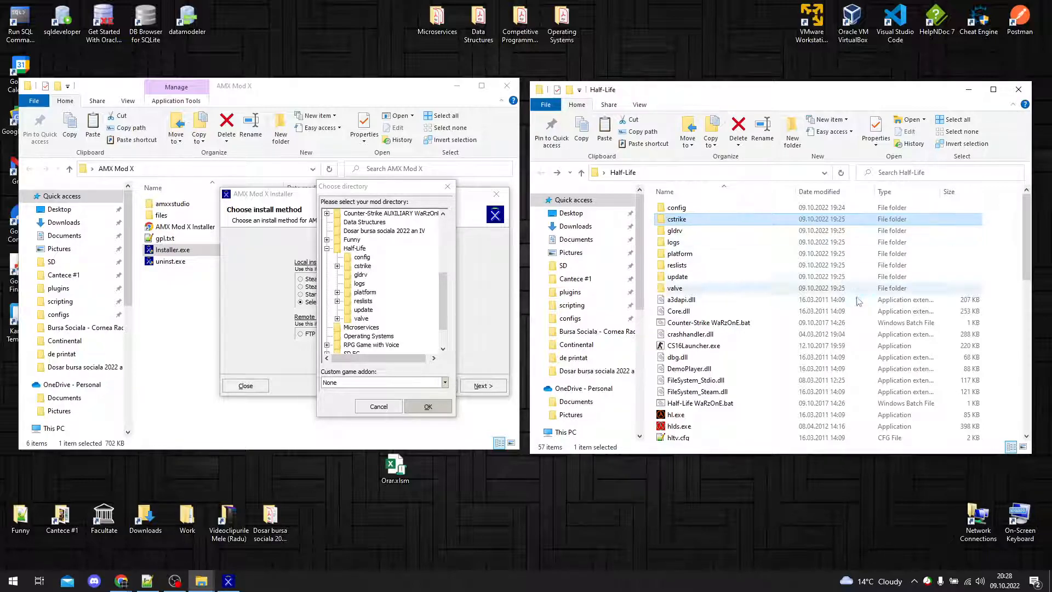
left_click_drag(995, 344, 652, 350)
left_click_drag(650, 289, 994, 290)
left_click_drag(994, 415, 653, 419)
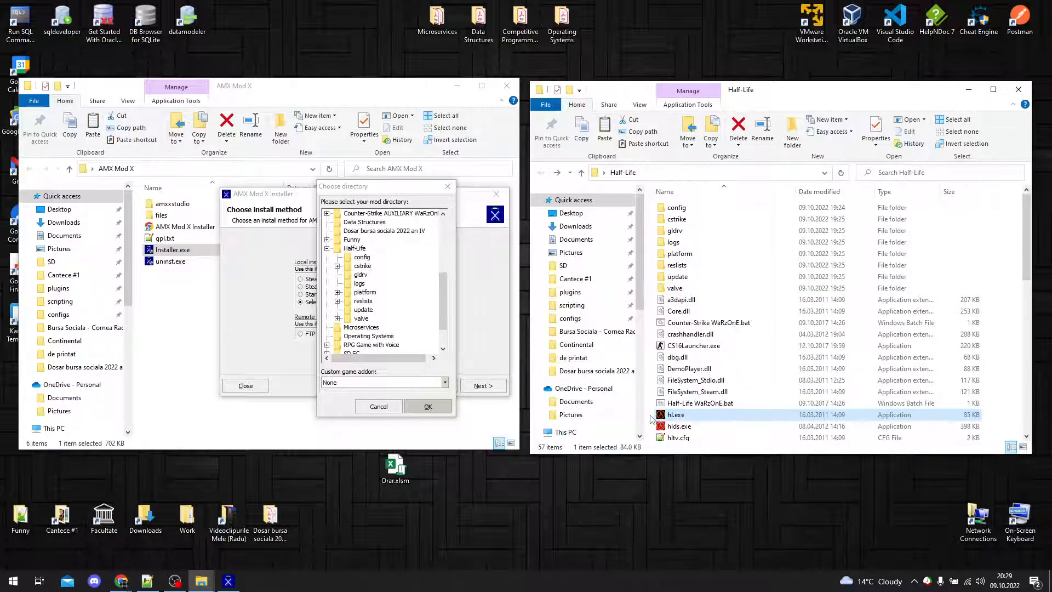
left_click(652, 419)
Step: Check the addons folders inside the cstrike and valve directories and return to the Half-Life folder
double_click(749, 219)
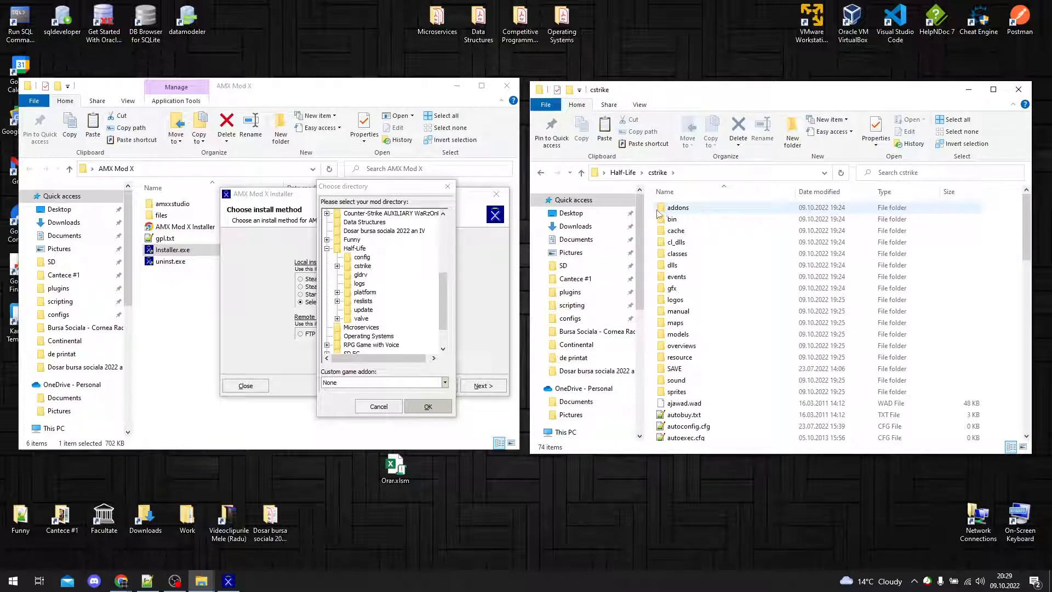
left_click(678, 210)
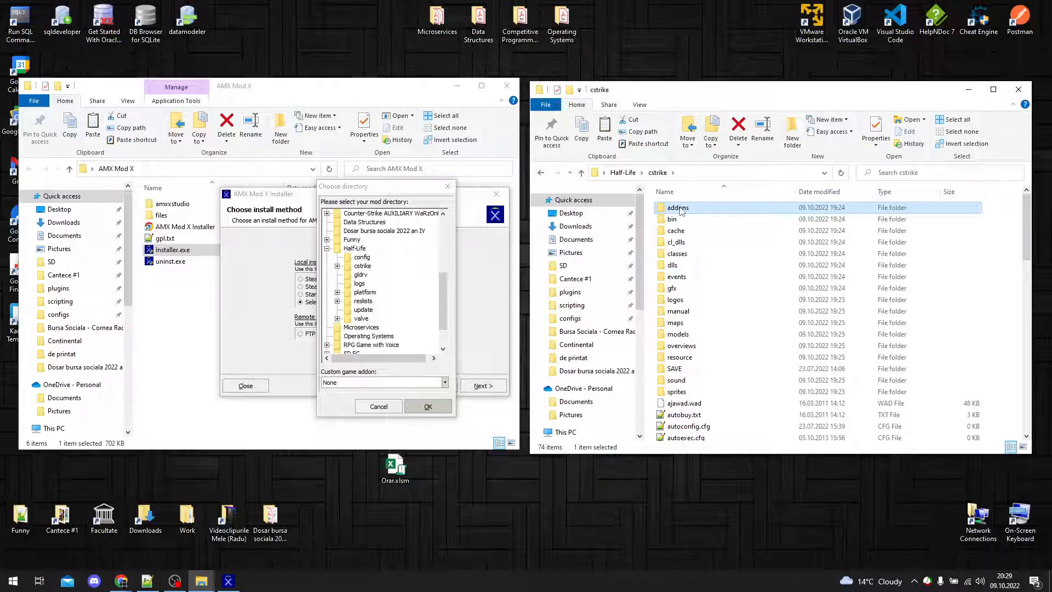
key("alt+Left")
double_click(678, 289)
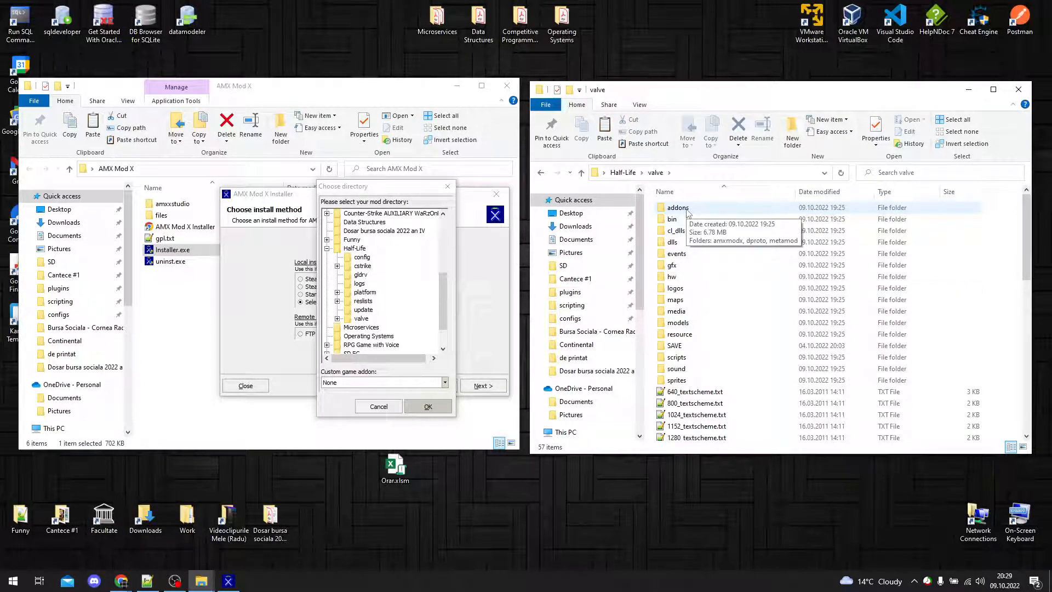
key("alt+Left")
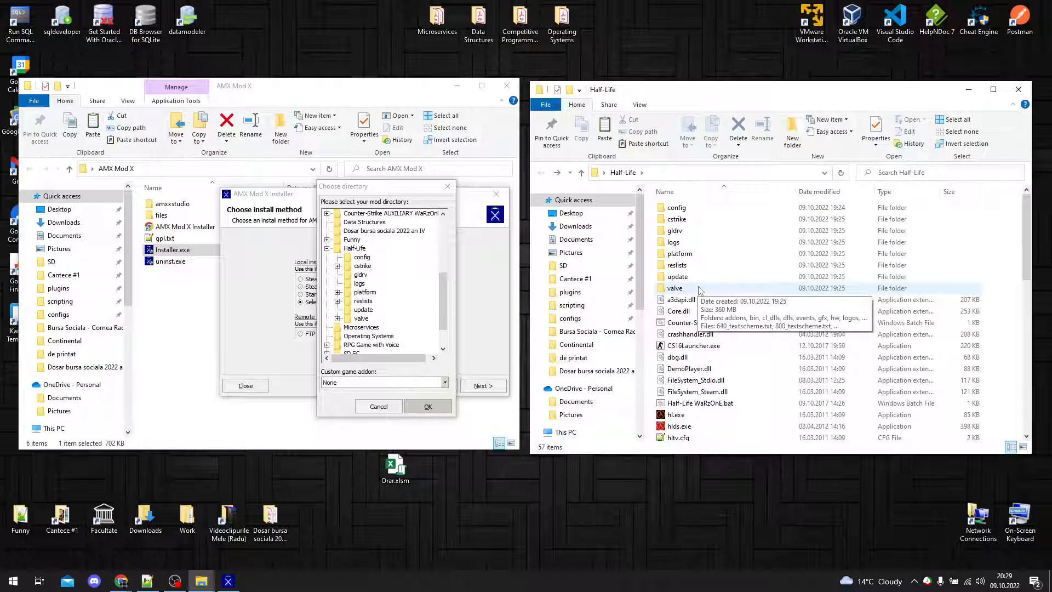
double_click(699, 291)
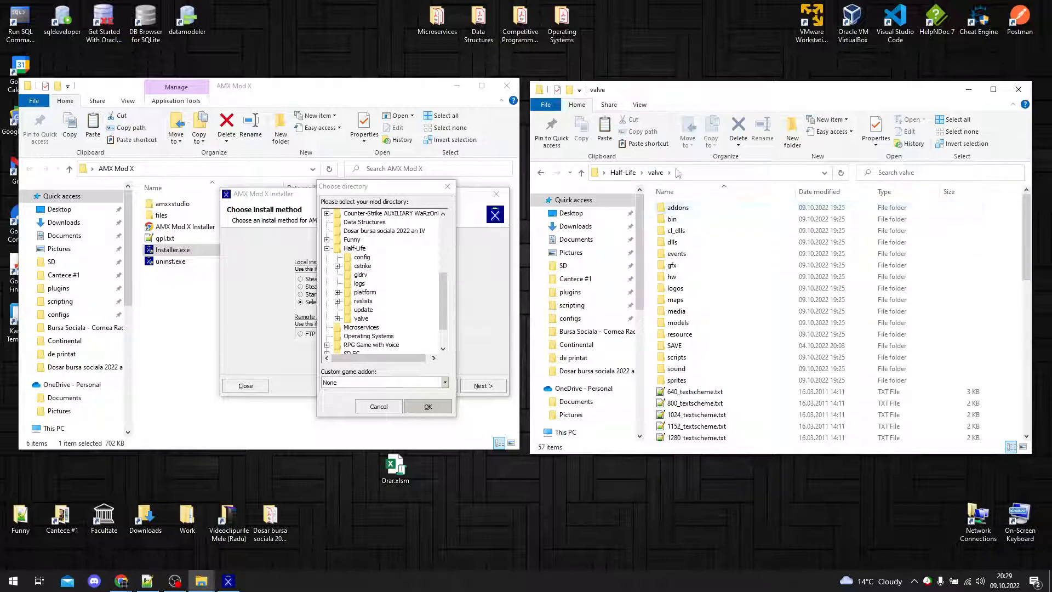
key("alt+Left")
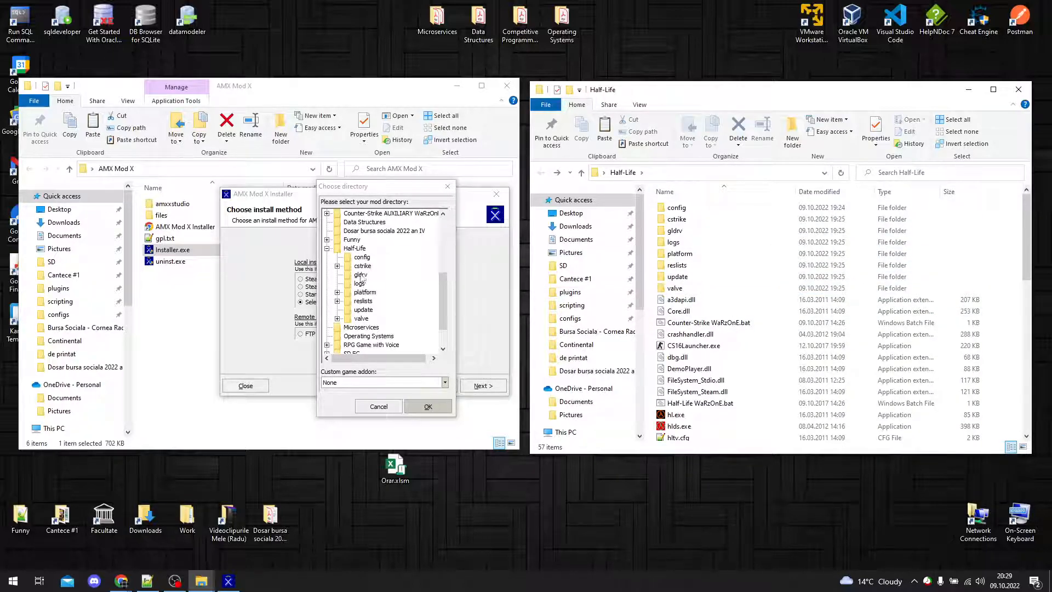
Step: Select the valve folder inside Half-Life as the mod directory and keep the custom game addon at None
left_click(337, 319)
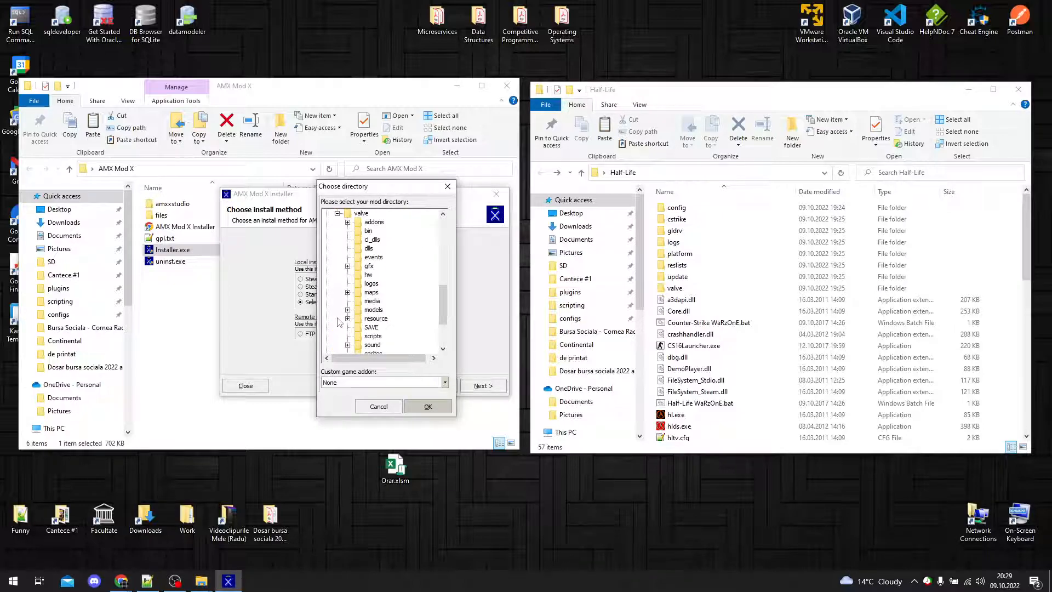
left_click(337, 214)
left_click(361, 284)
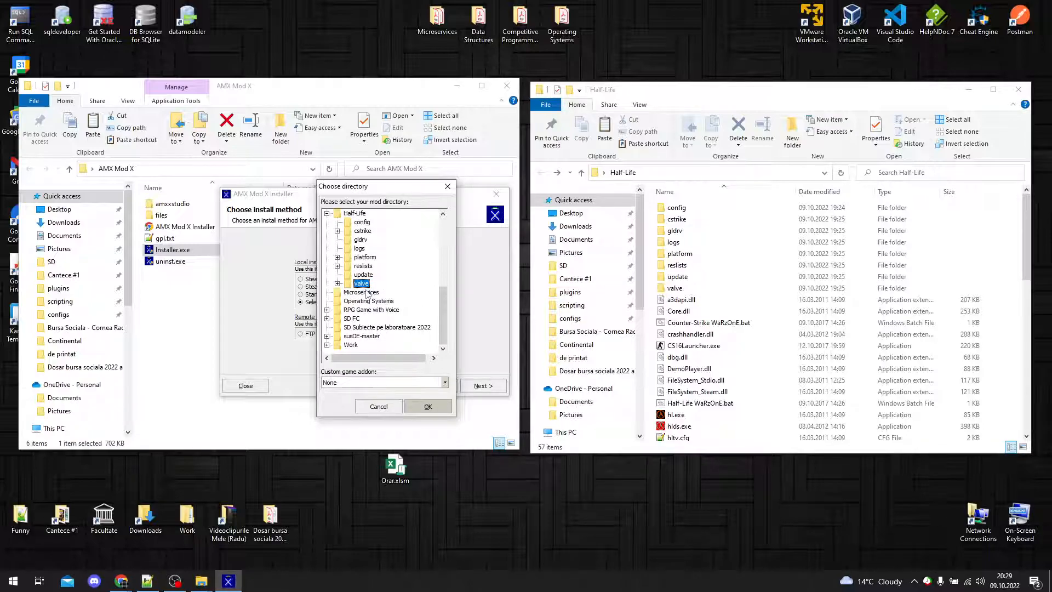
left_click(337, 284)
left_click(337, 213)
left_click(364, 285)
left_click(444, 382)
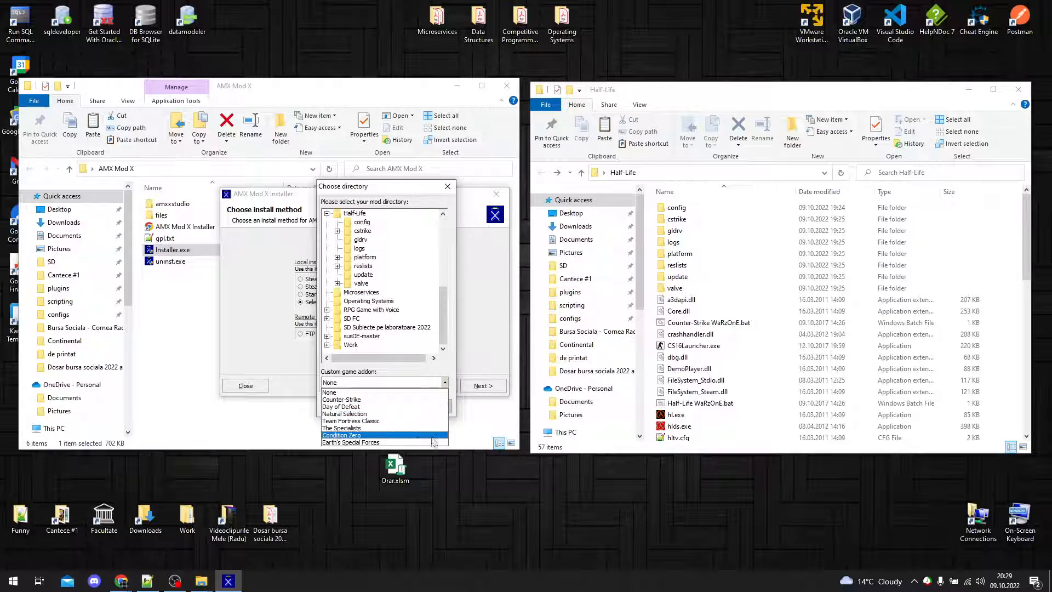
left_click(444, 387)
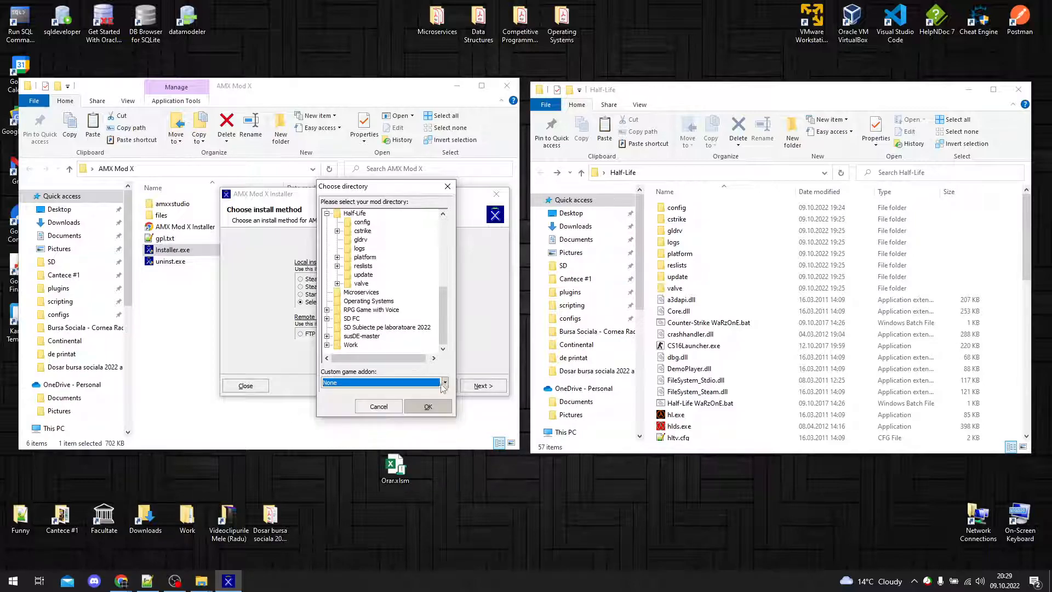
Step: Install AMX Mod X into the chosen mod directory, agreeing to reinstall over the existing installation, and finish the installer
left_click(443, 410)
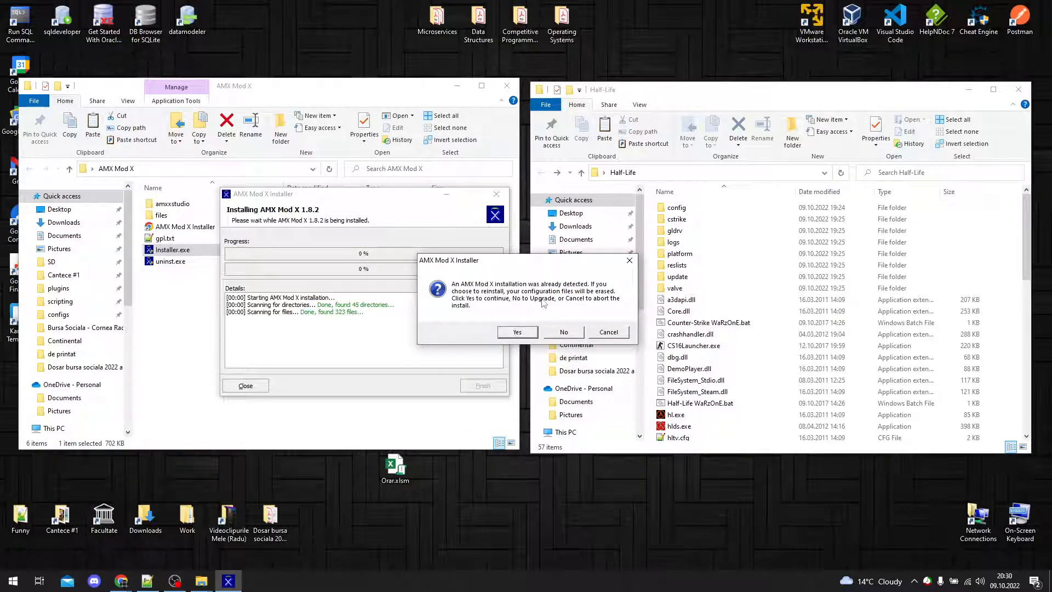
left_click(530, 333)
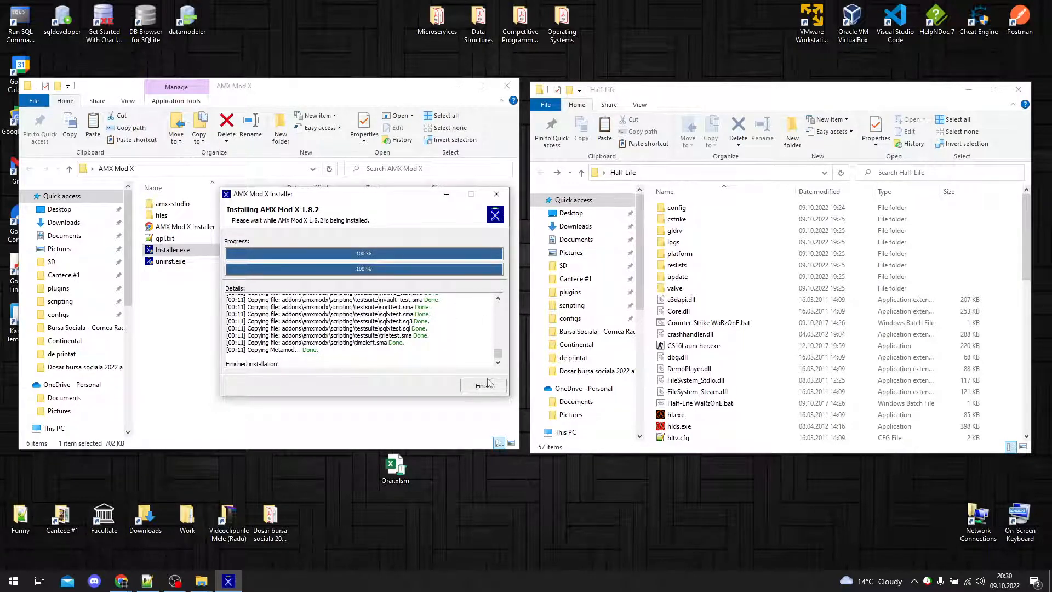
left_click(480, 389)
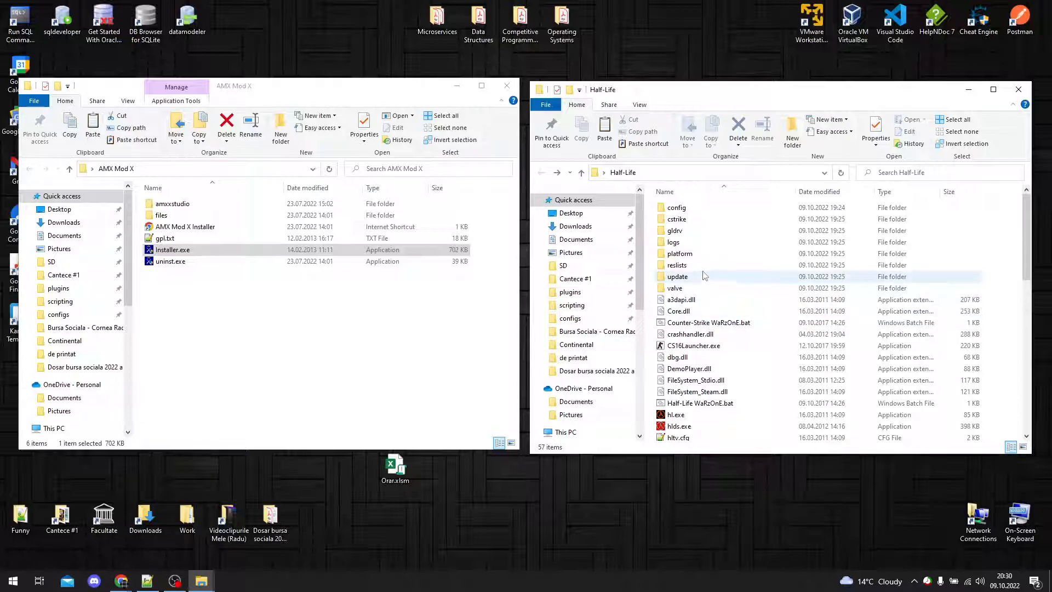
Step: Check the addons folder entry inside the valve directory and return to the Half-Life folder
double_click(705, 289)
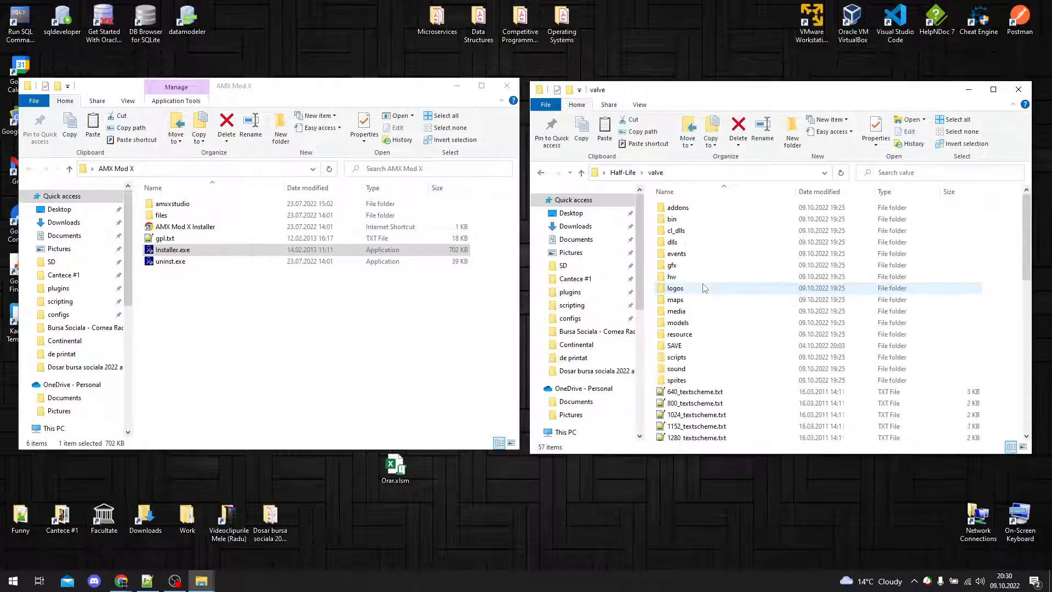
left_click_drag(652, 205, 995, 207)
left_click(997, 211)
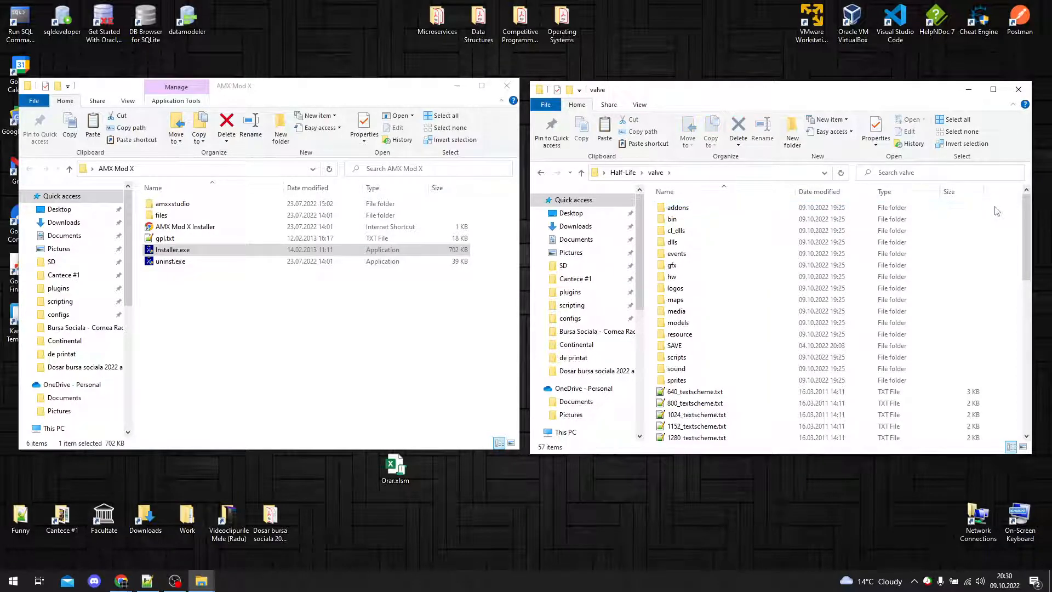
left_click(934, 209)
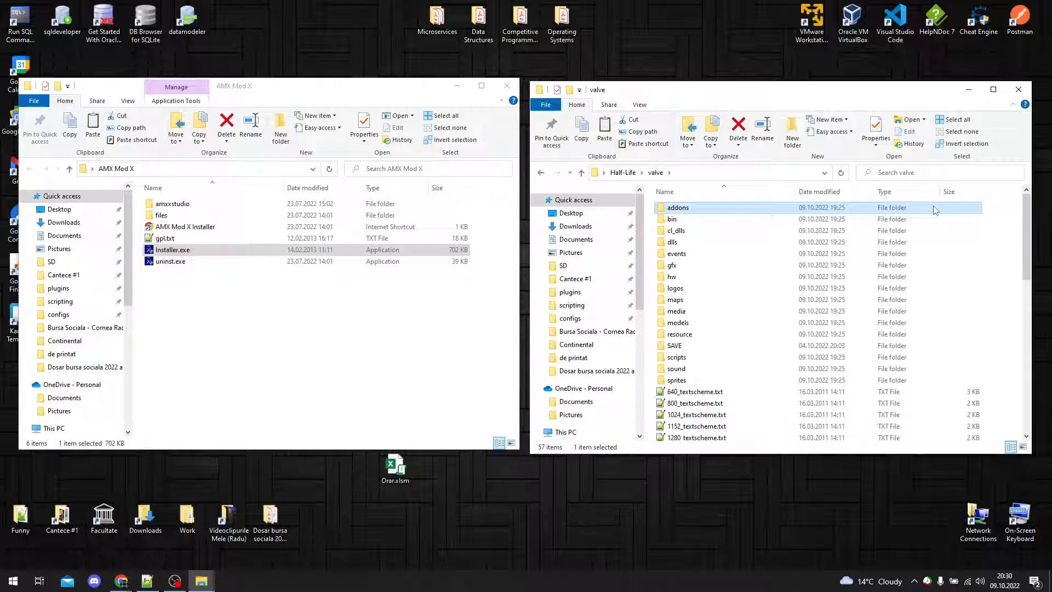
key("alt+Left")
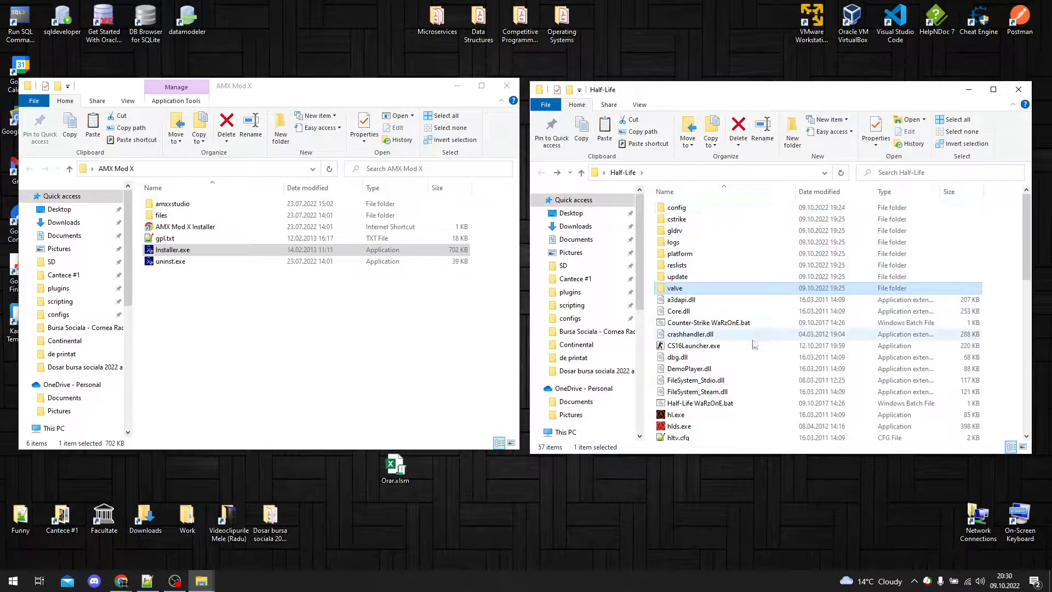
Step: Launch hlds.exe and start a dedicated server for the Half-Life game on the boot_camp map
double_click(699, 427)
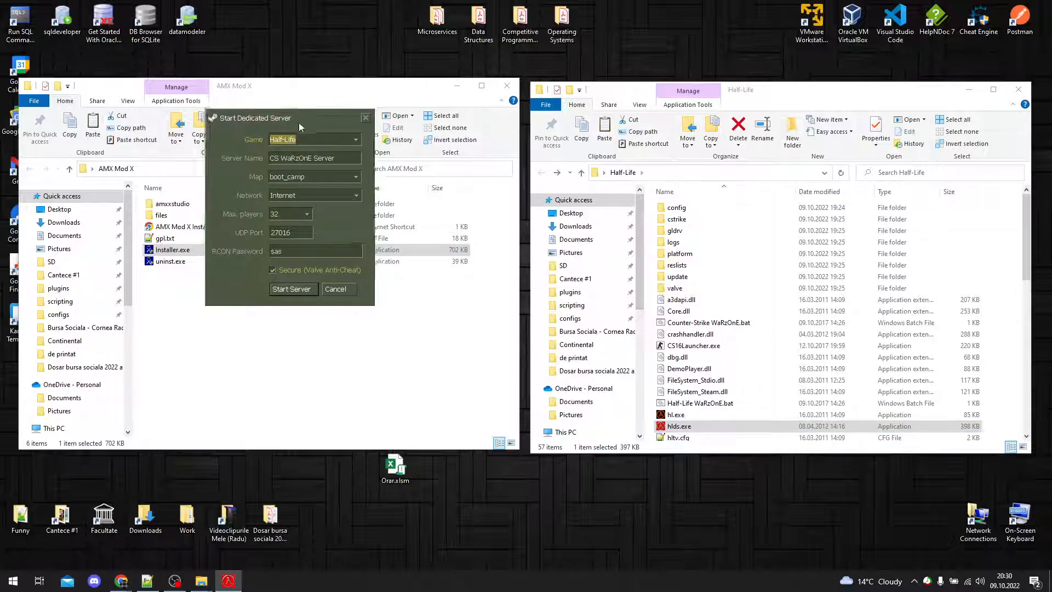
left_click_drag(298, 119, 314, 178)
left_click(282, 197)
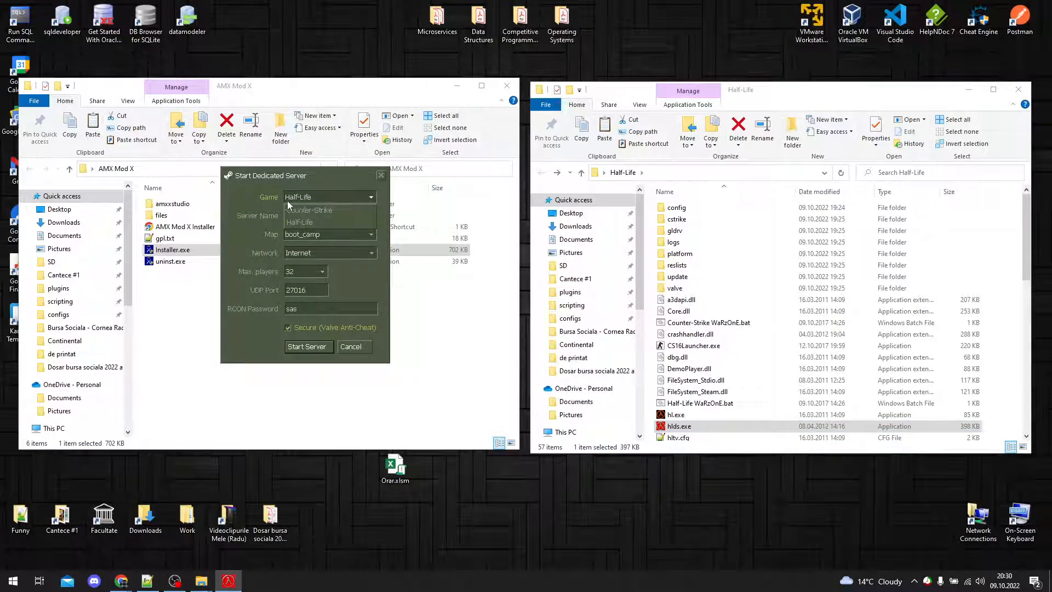
left_click(325, 222)
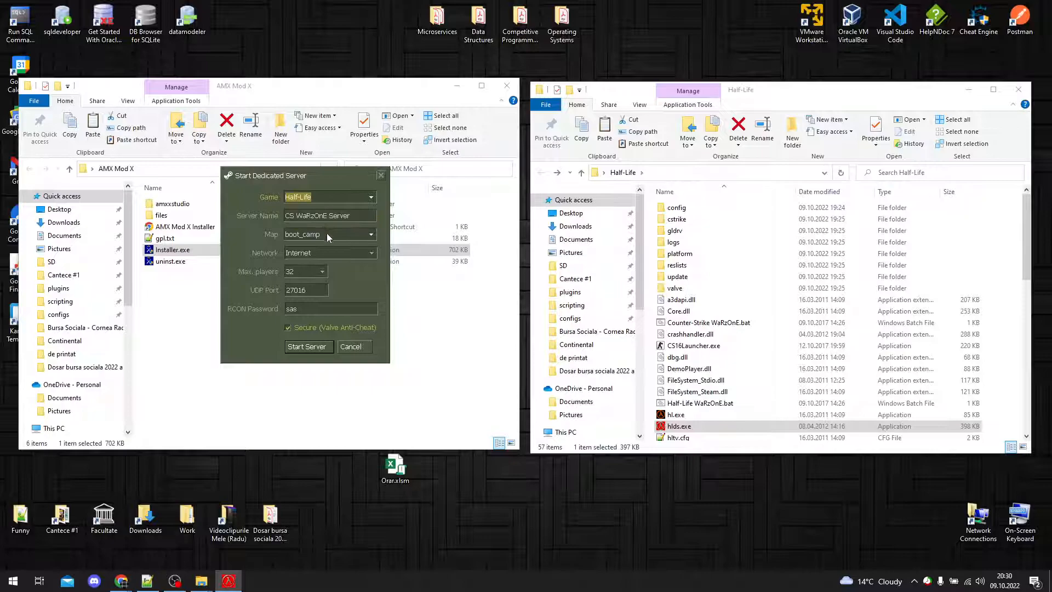
left_click(324, 234)
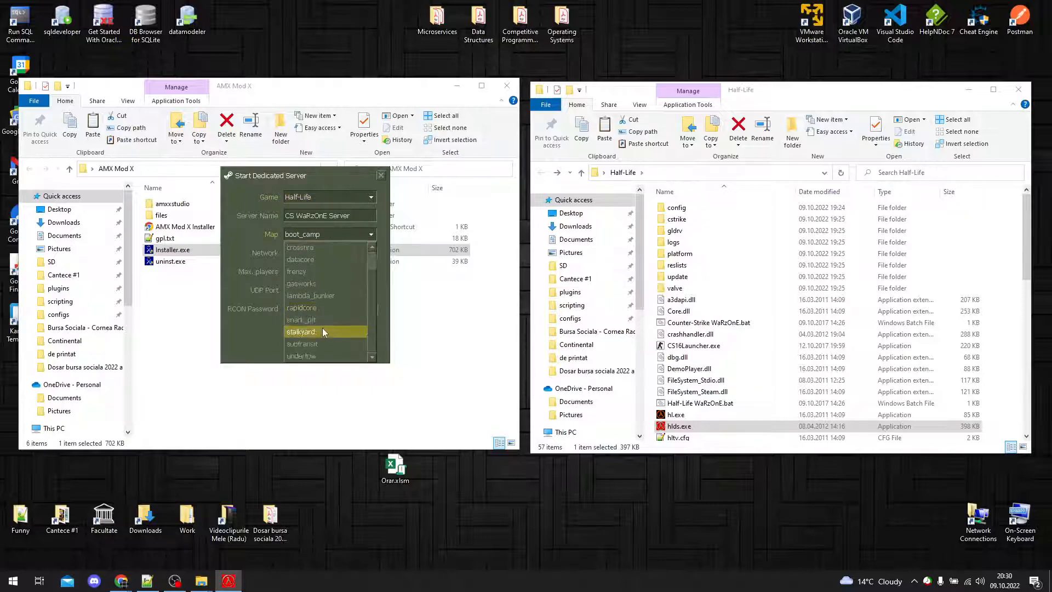
left_click(331, 233)
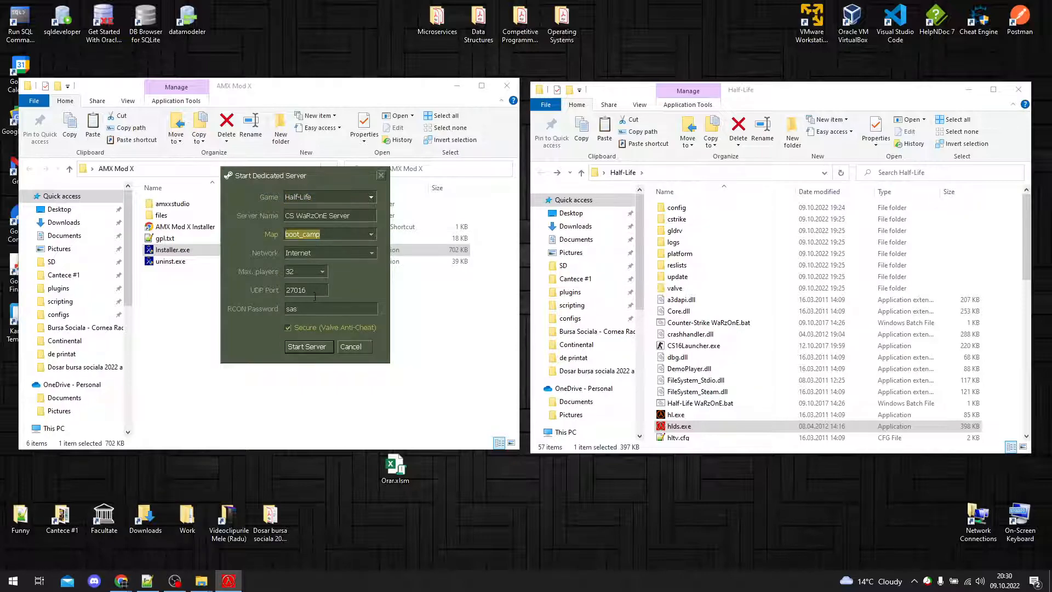
left_click(321, 348)
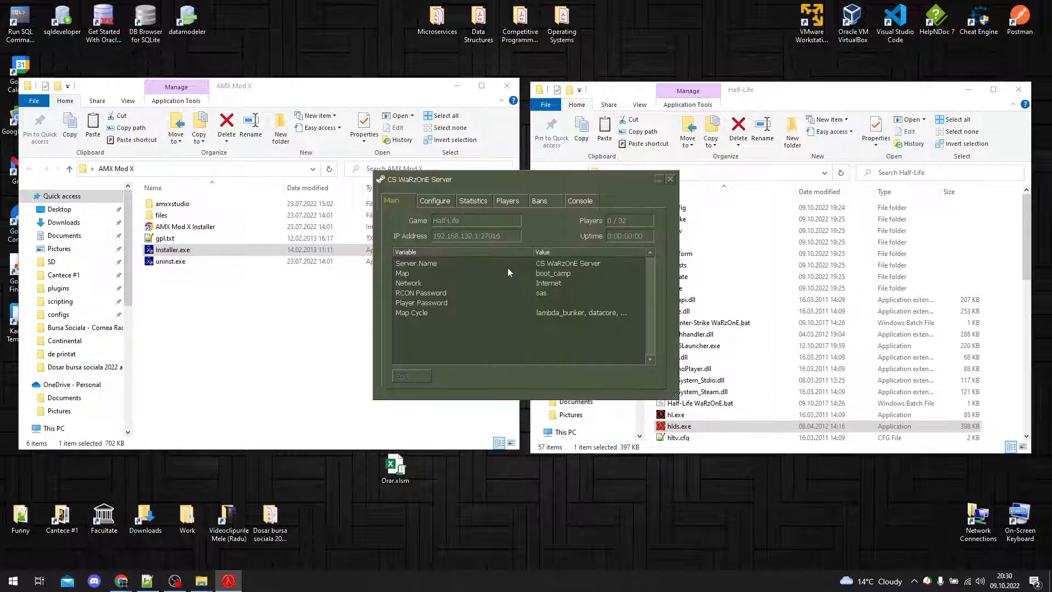
Step: Copy the server's IP address and list its loaded Metamod plugins with the console command "meta list"
left_click_drag(553, 178, 369, 183)
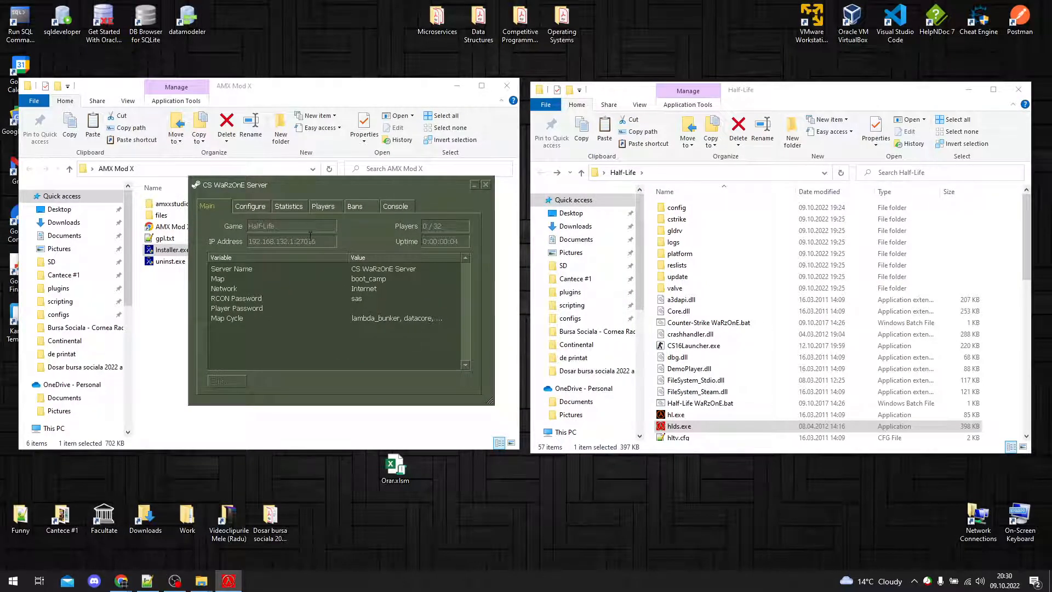
double_click(294, 241)
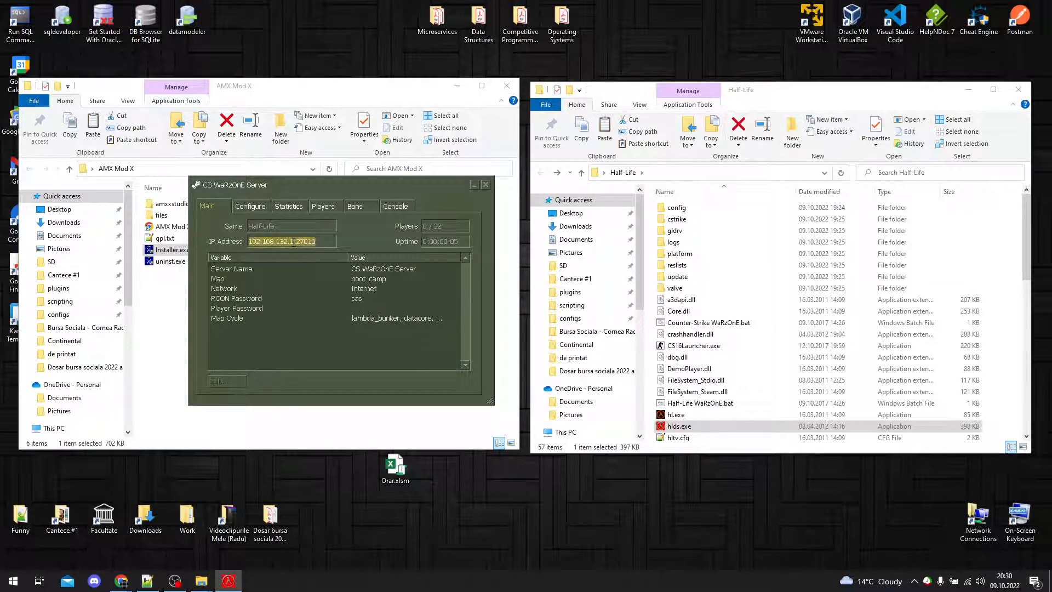
left_click(399, 208)
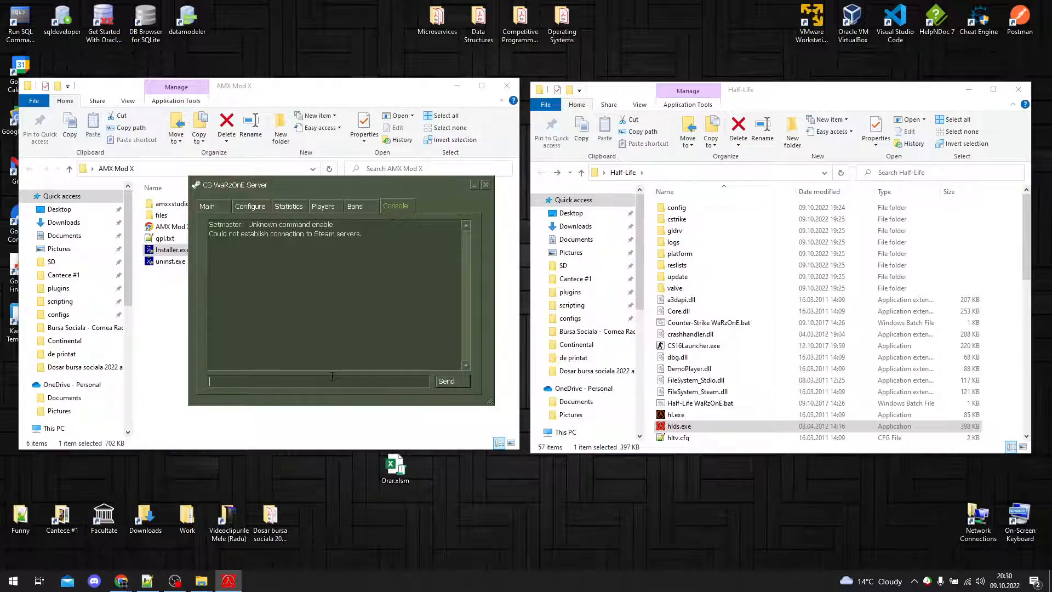
type("meta list")
key("Return")
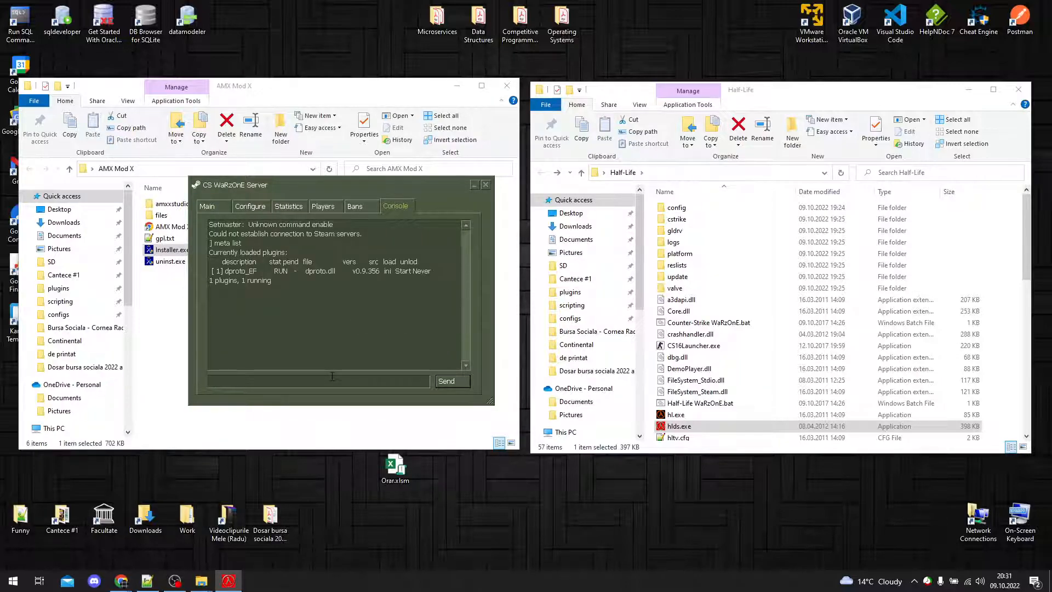
left_click_drag(447, 271, 210, 270)
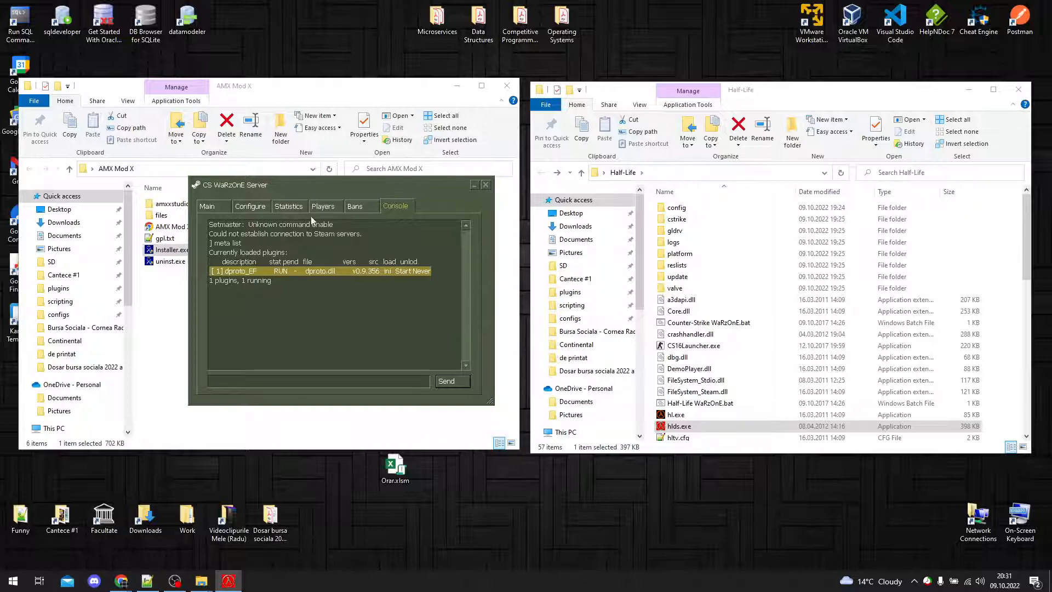
Step: Launch the game client hl.exe and dismiss its New Game and Create Server dialogs without starting a game
left_click(708, 416)
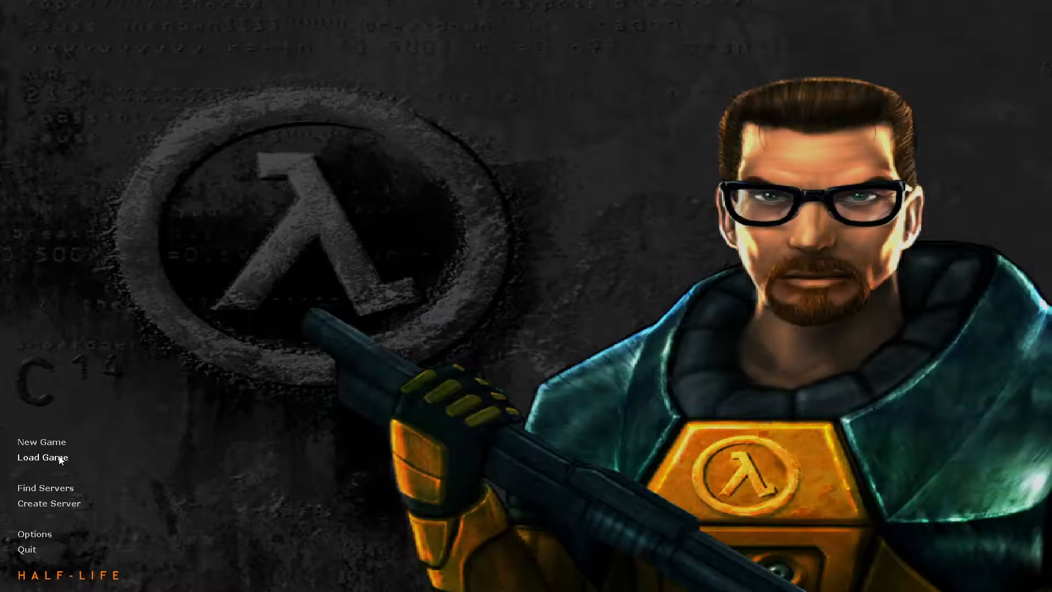
left_click(58, 445)
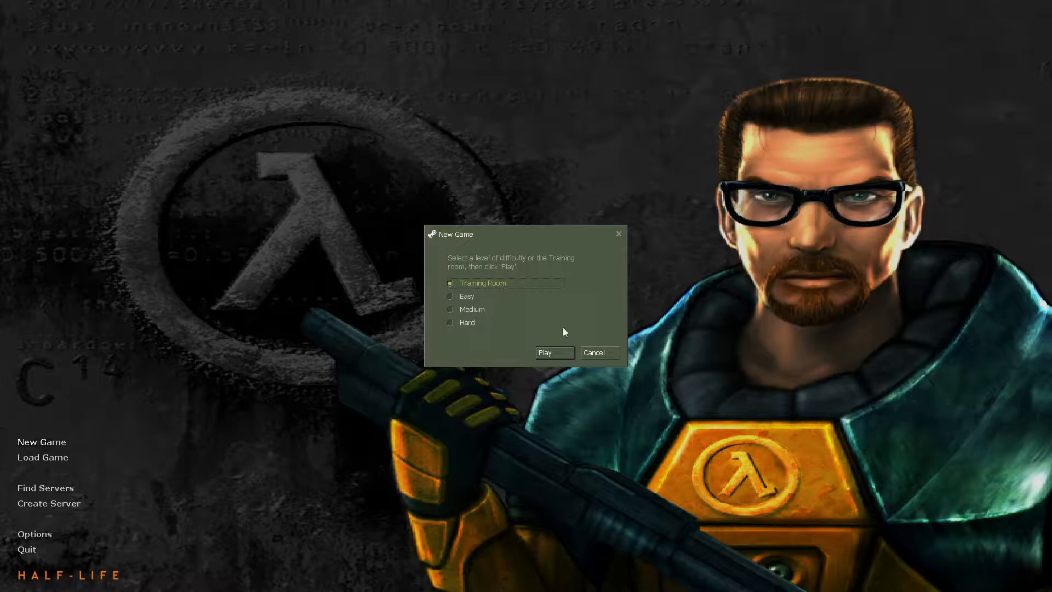
left_click(592, 353)
left_click(49, 503)
left_click(538, 225)
left_click(534, 248)
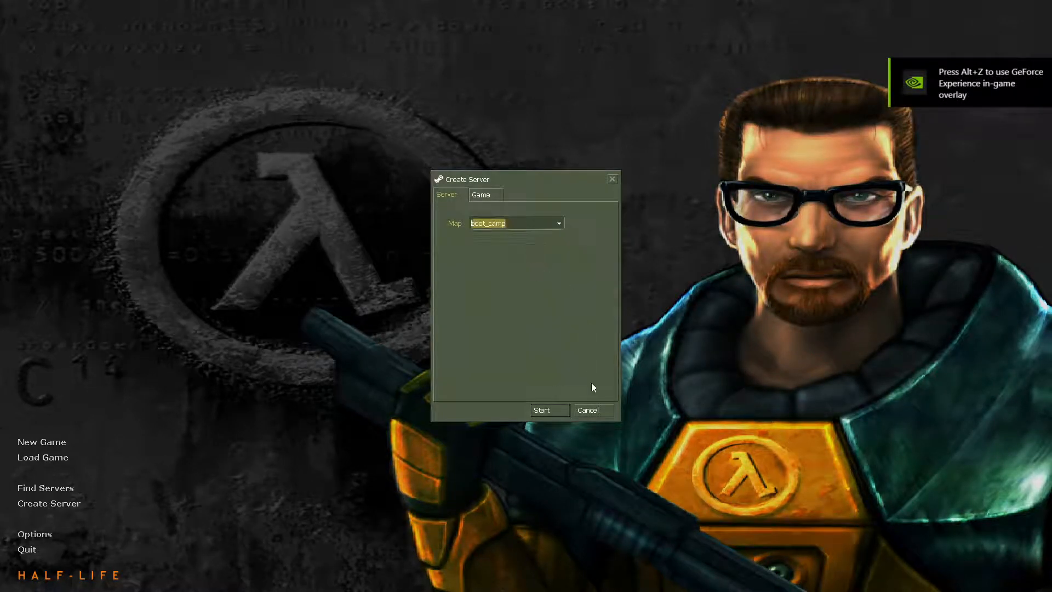
left_click(599, 406)
Step: Connect the game client to the dedicated server through the console using "connect" and the copied IP address
key("grave")
type("connect")
key("ctrl+v")
key("Return")
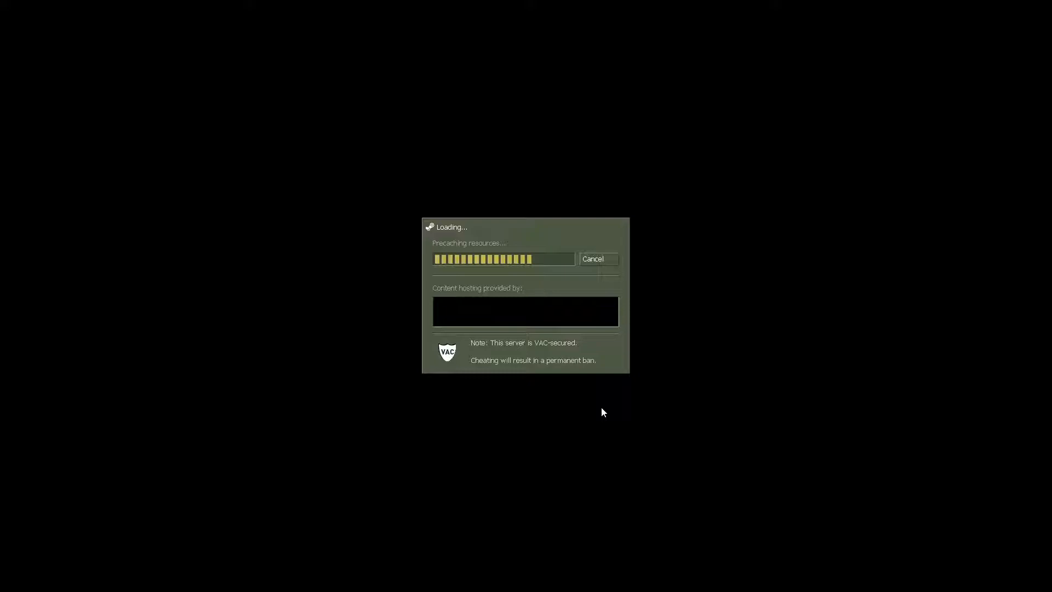
Step: Send "timeleft" in the game chat to test for AMX Mod X, and walk around the map
type("yer: timeleft")
key("Return")
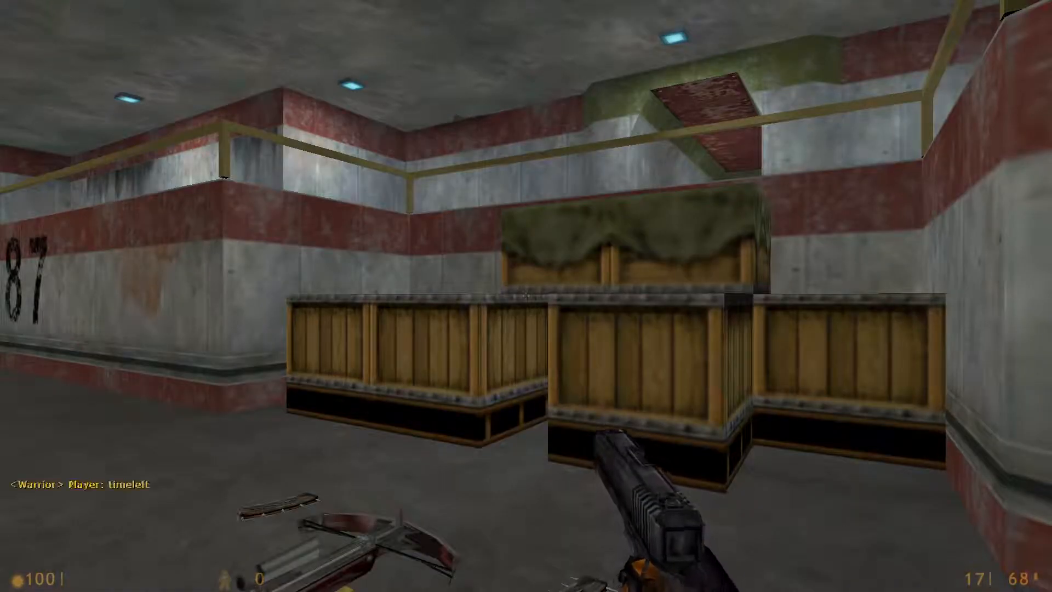
key("w")
key("s")
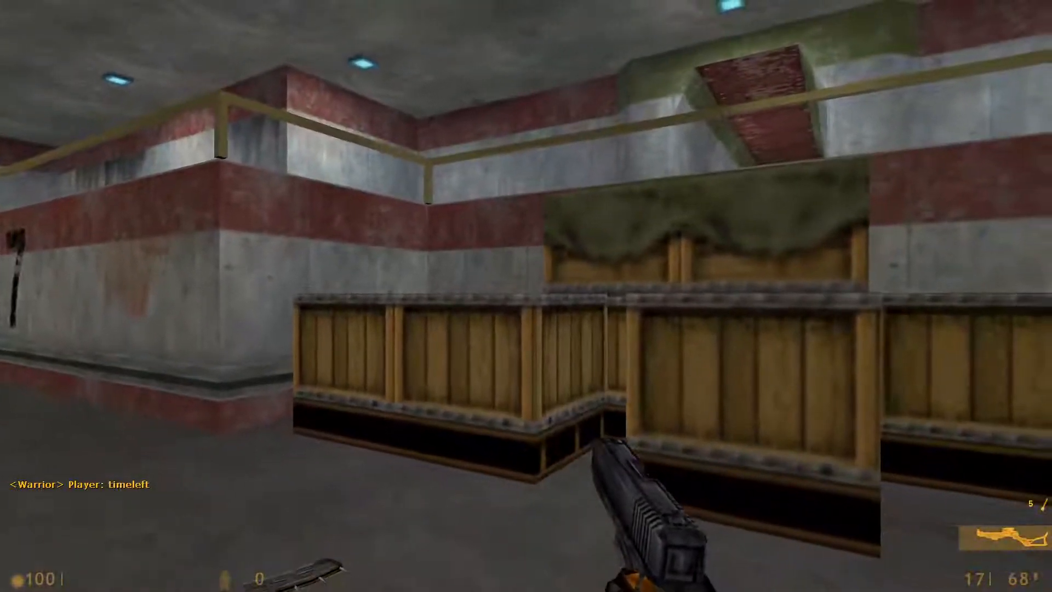
key("w")
key("w")
key("d")
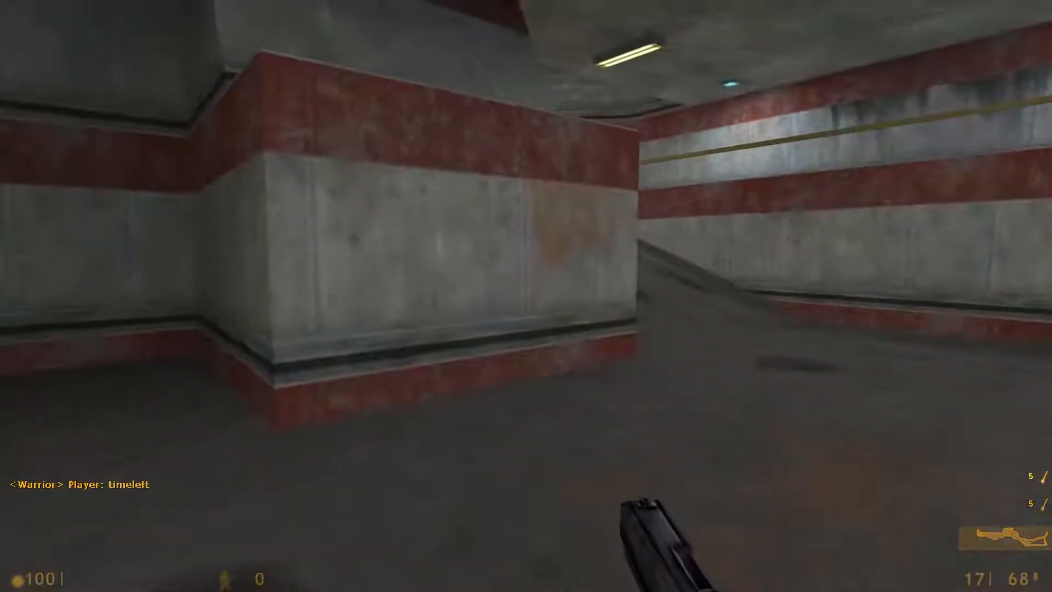
Step: Disconnect the game client from the server and stop the dedicated server
key("Escape")
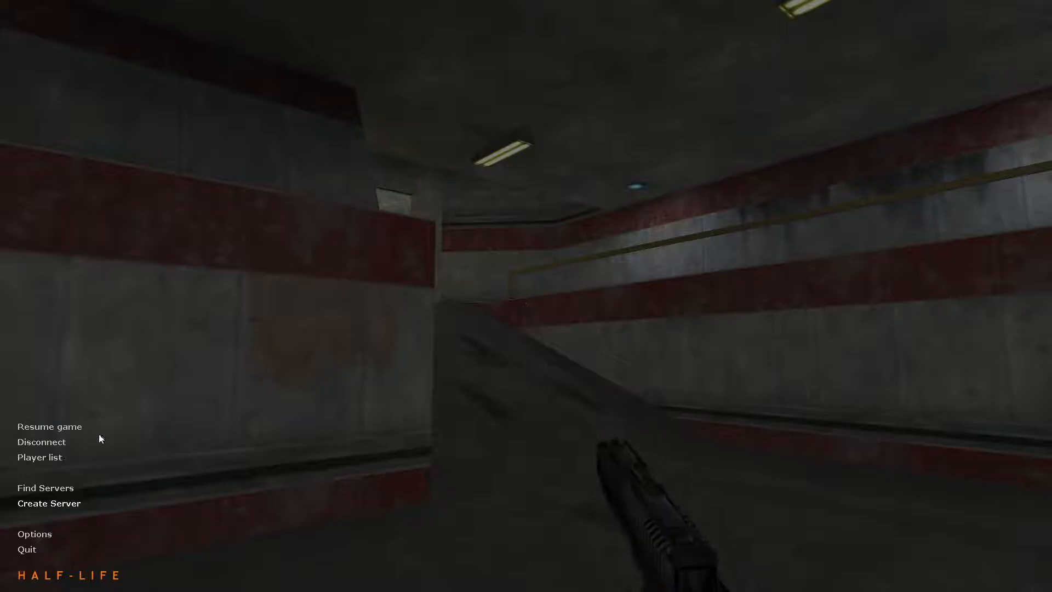
left_click(68, 443)
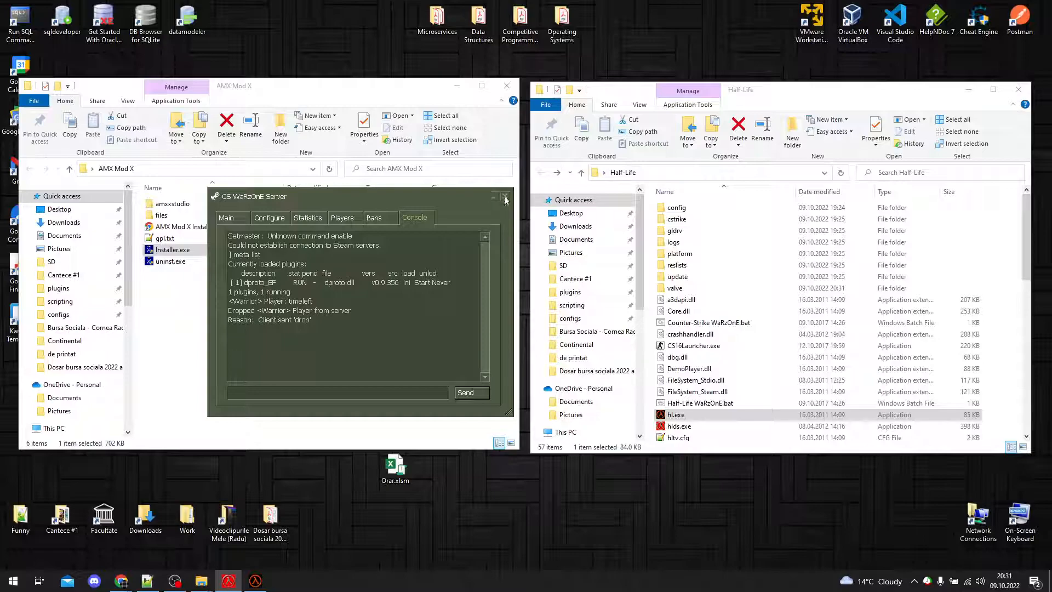
left_click(505, 196)
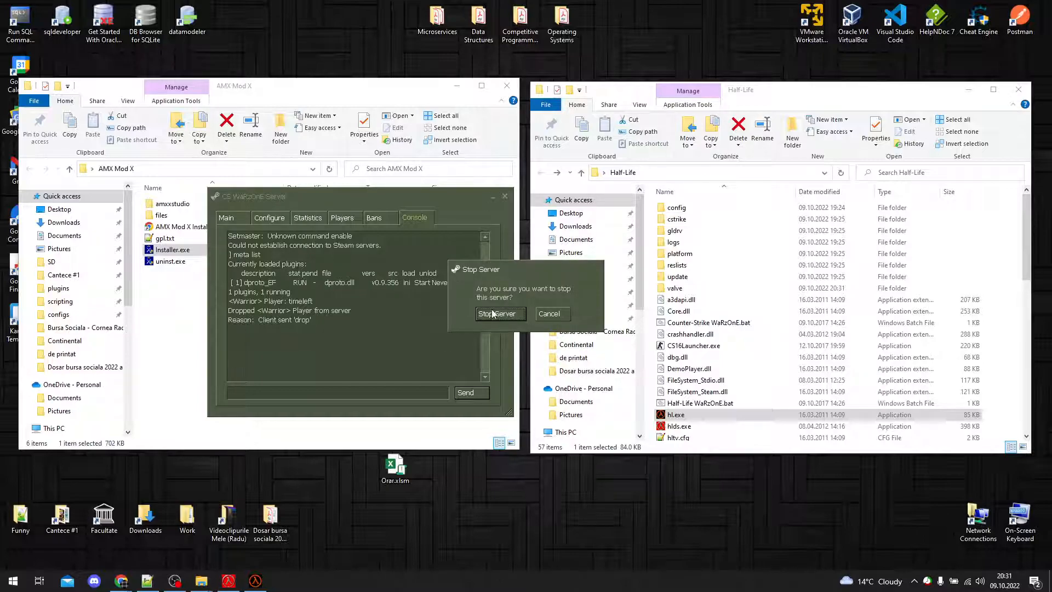
left_click(492, 314)
Step: Open the addons folder inside the valve directory of the Half-Life folder
left_click(680, 290)
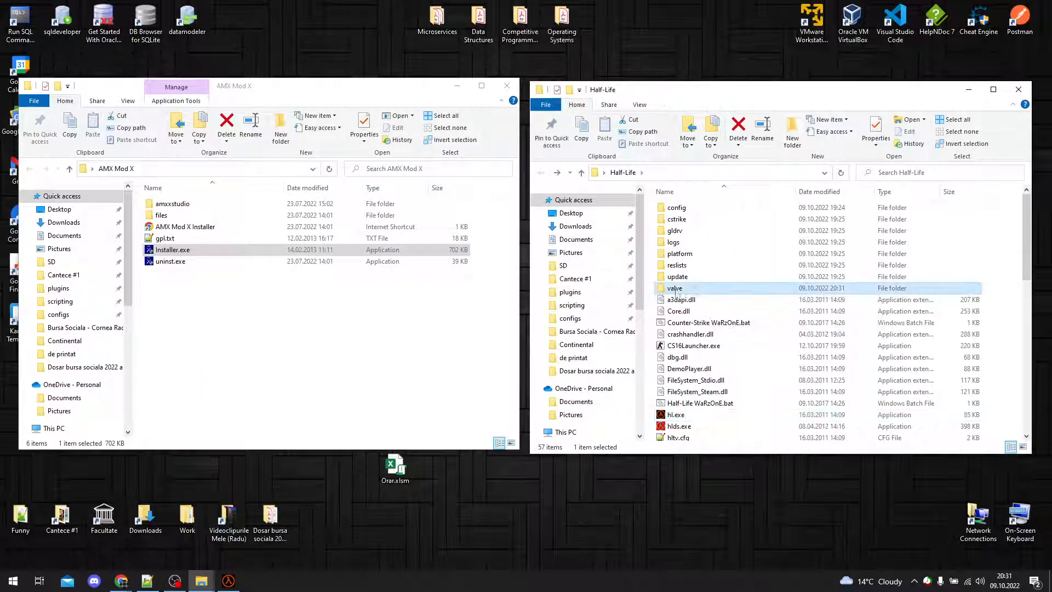
double_click(709, 290)
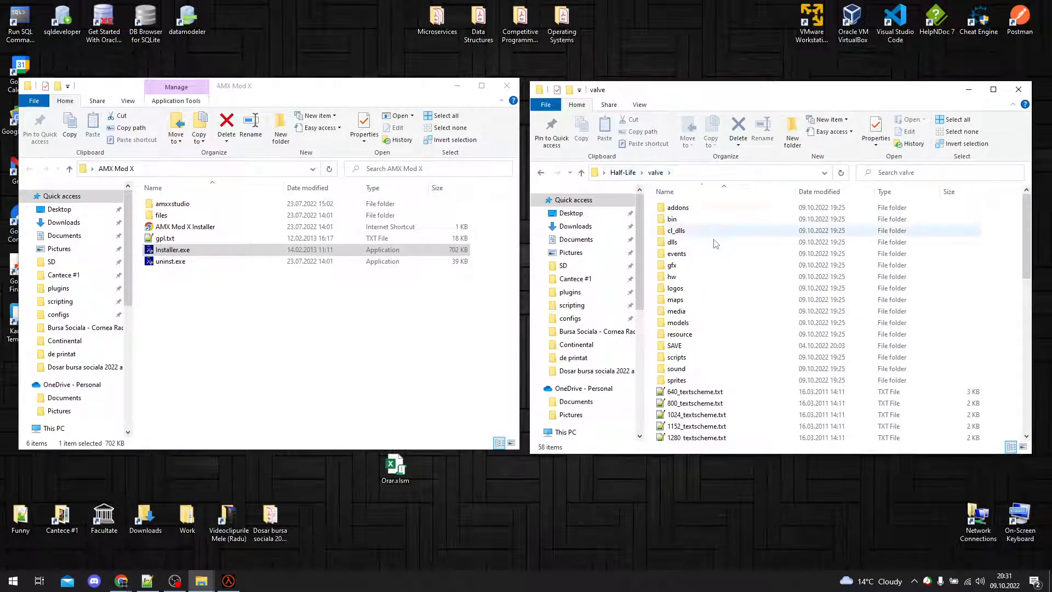
double_click(710, 211)
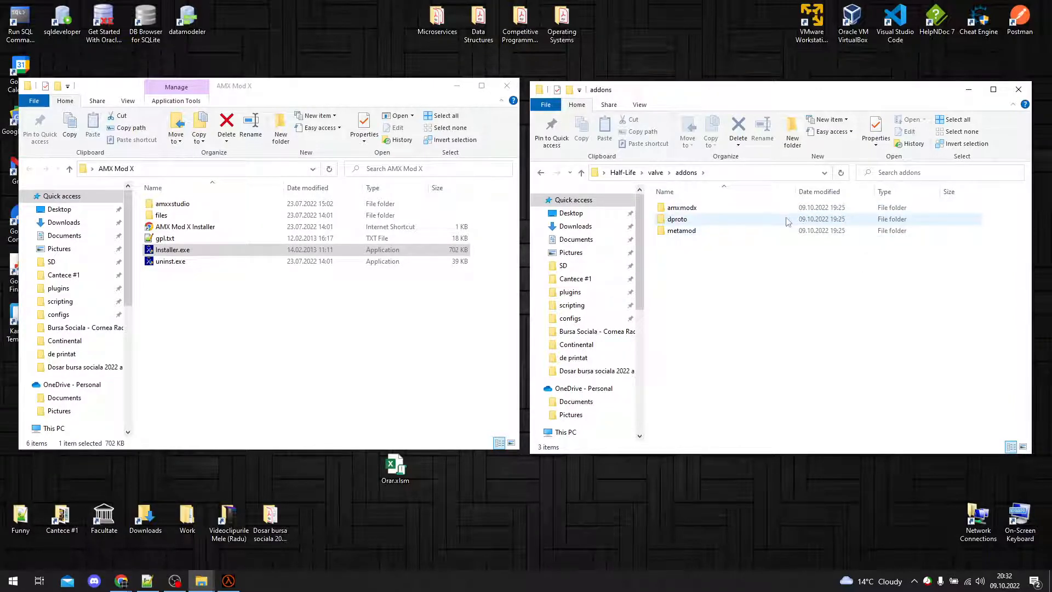
Step: In the metamod folder's plugins.ini, uncomment the line "win32 addons\amxmodx\dlls\amxmodx_mm.dll", then save and close the file
double_click(728, 231)
double_click(731, 222)
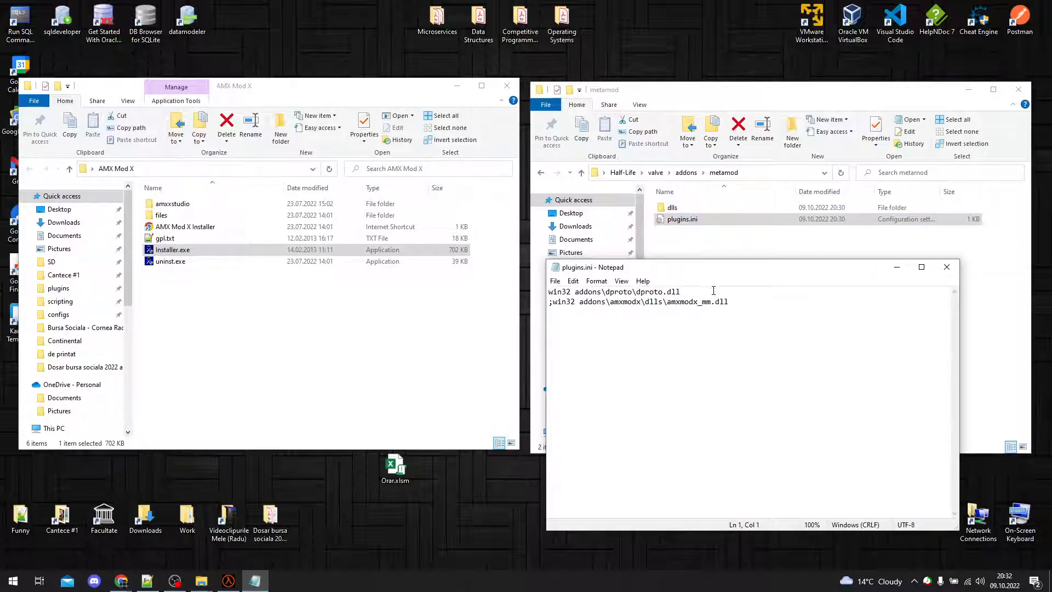
left_click_drag(738, 300, 669, 306)
left_click(575, 306)
left_click_drag(553, 303, 545, 303)
key("Delete")
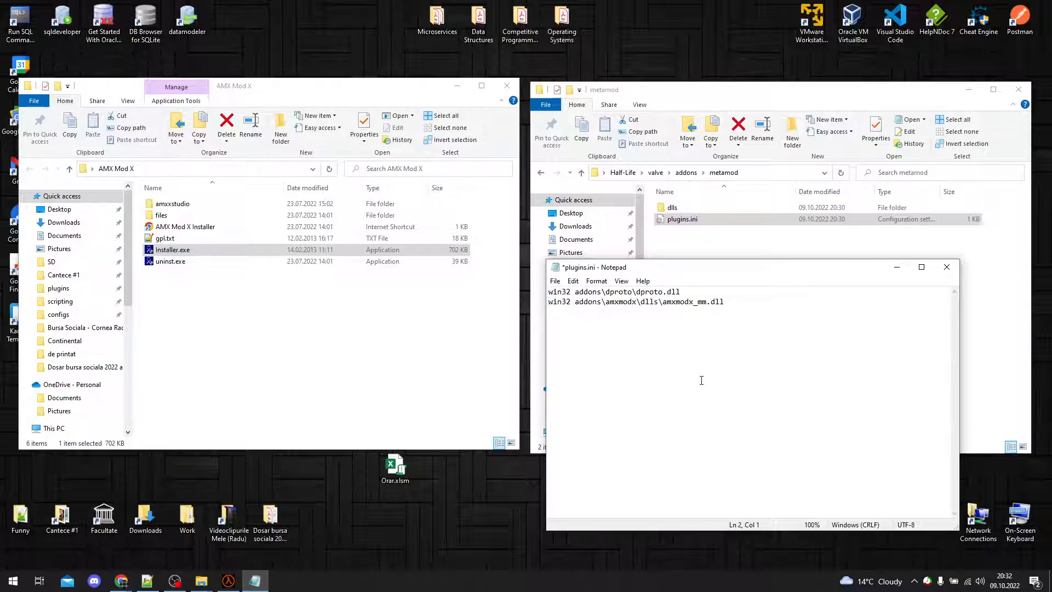
key("ctrl+s")
left_click(946, 267)
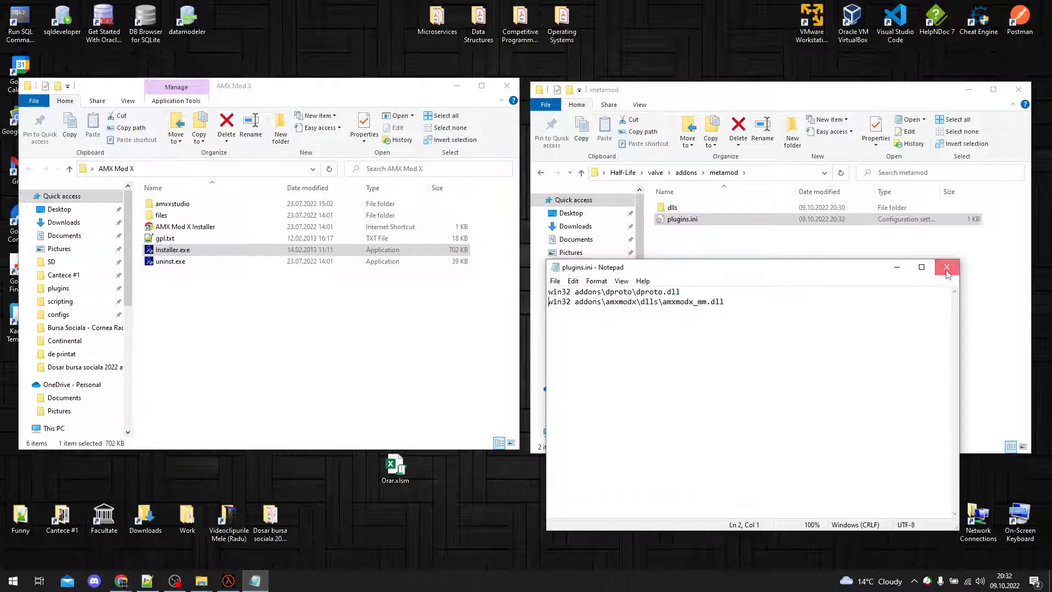
left_click(881, 279)
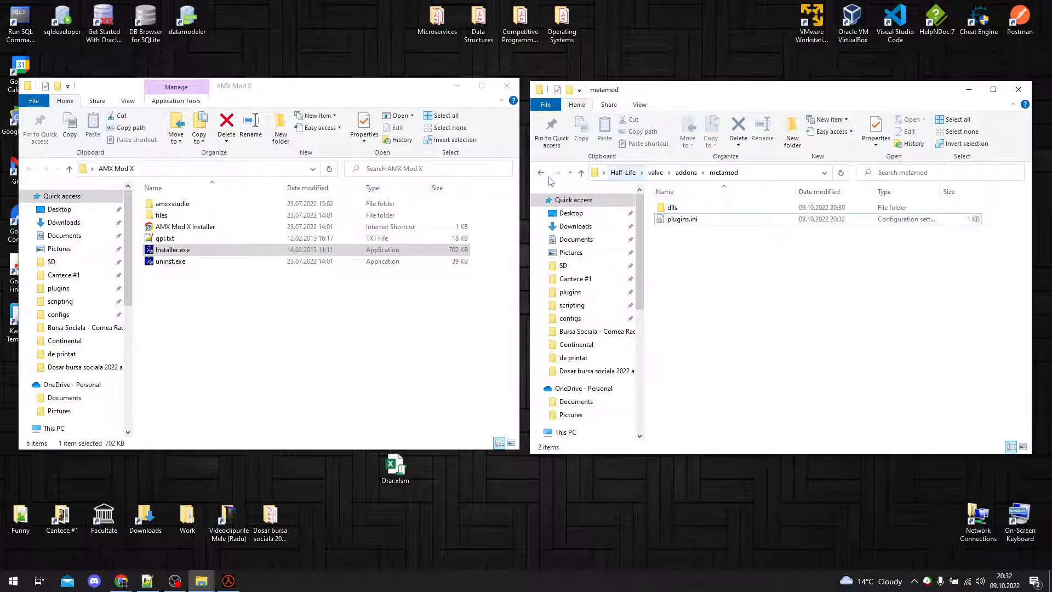
Step: Launch hlds.exe from the Half-Life folder and start the dedicated server with the existing settings
left_click(618, 173)
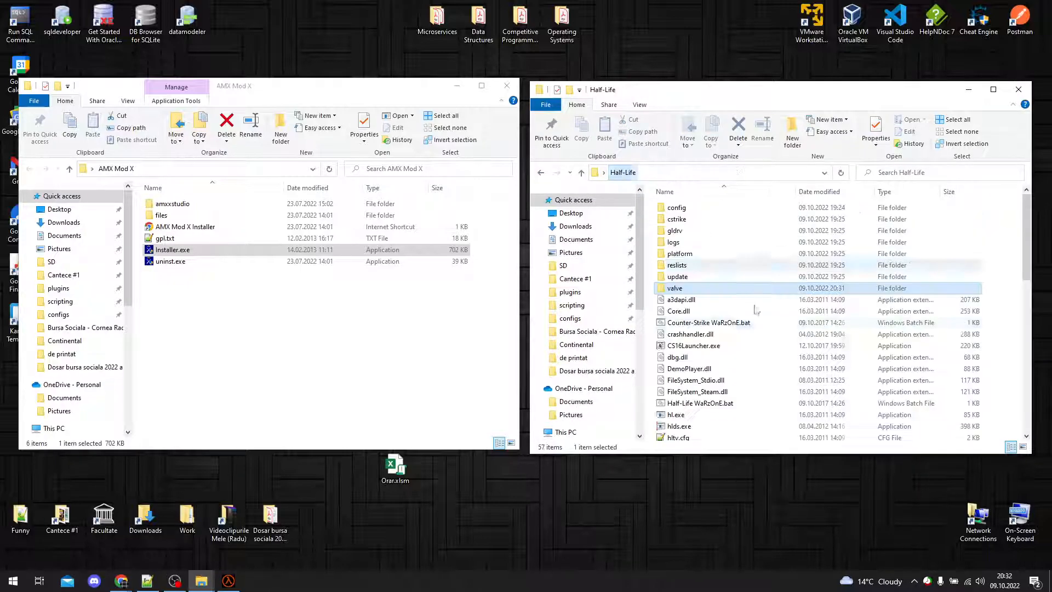
double_click(703, 428)
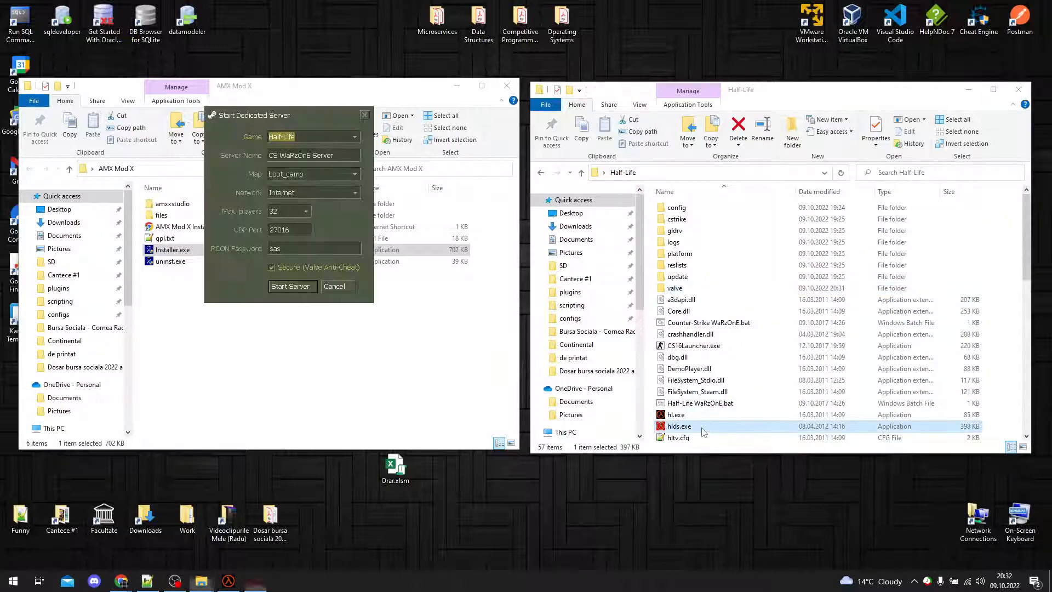
left_click(301, 286)
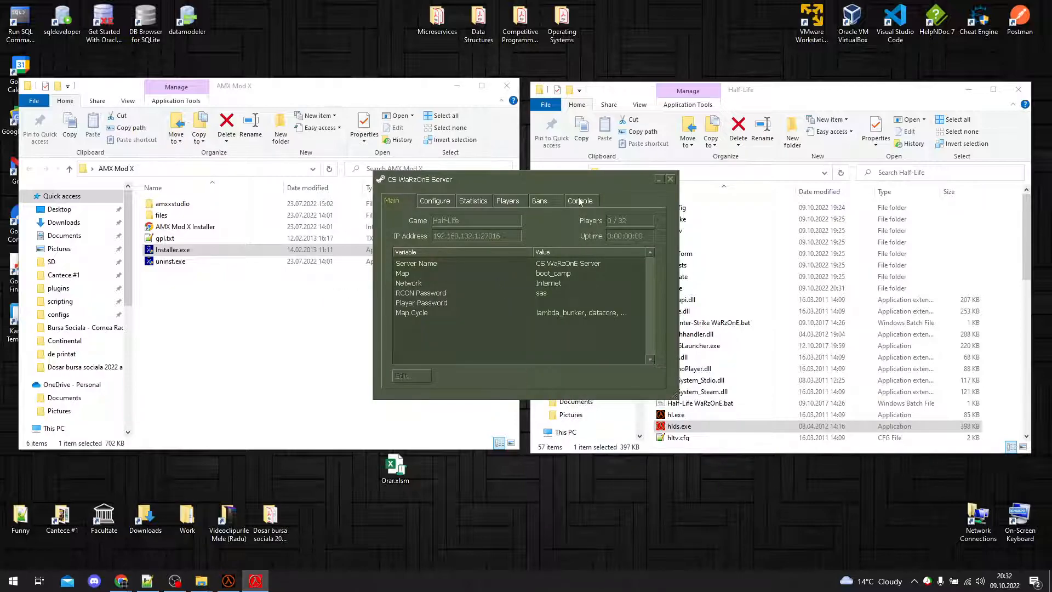
Step: Run "meta list" in the server console and examine the AMX Mod X entry and its DLL file
left_click(580, 201)
type("meta list")
key("Return")
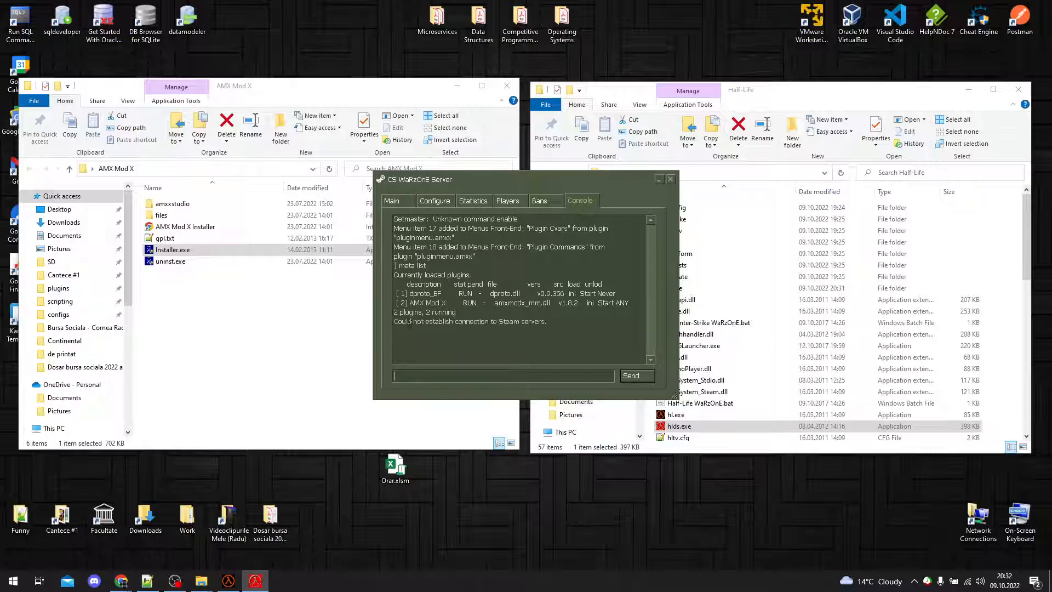
left_click_drag(395, 303, 638, 304)
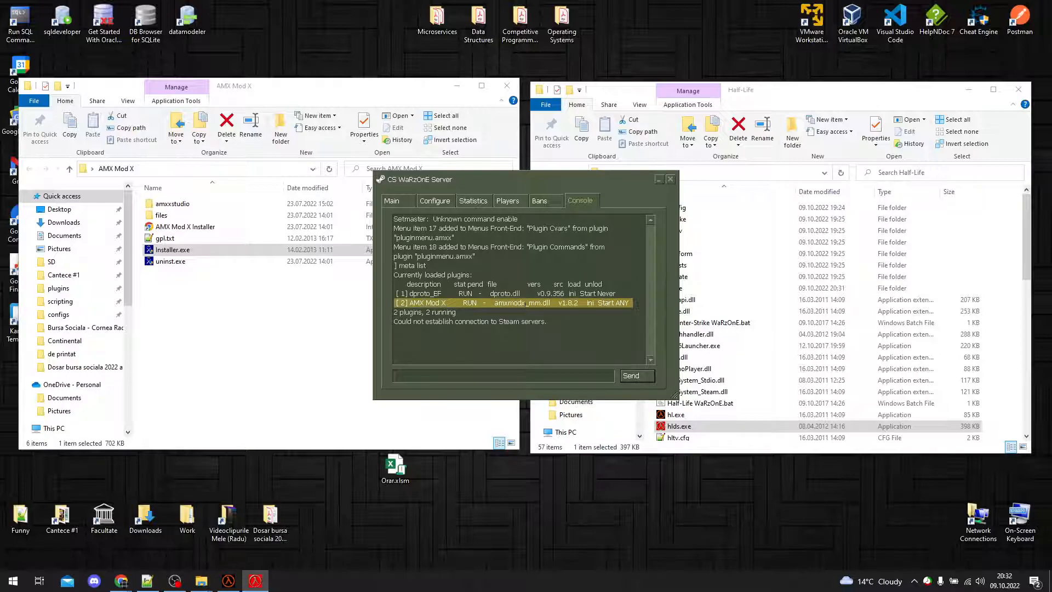
left_click(527, 304)
left_click_drag(495, 303, 552, 303)
Step: Run "amx_plugins" in the server console and look through the list of loaded AMX Mod X plugins
left_click(532, 375)
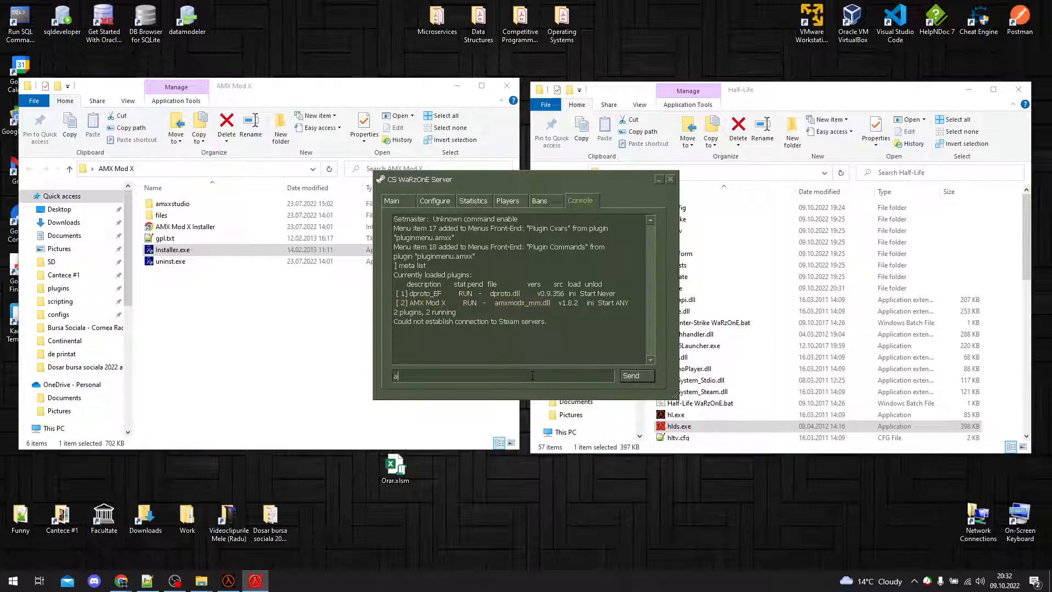
type("amx_plugins")
key("Return")
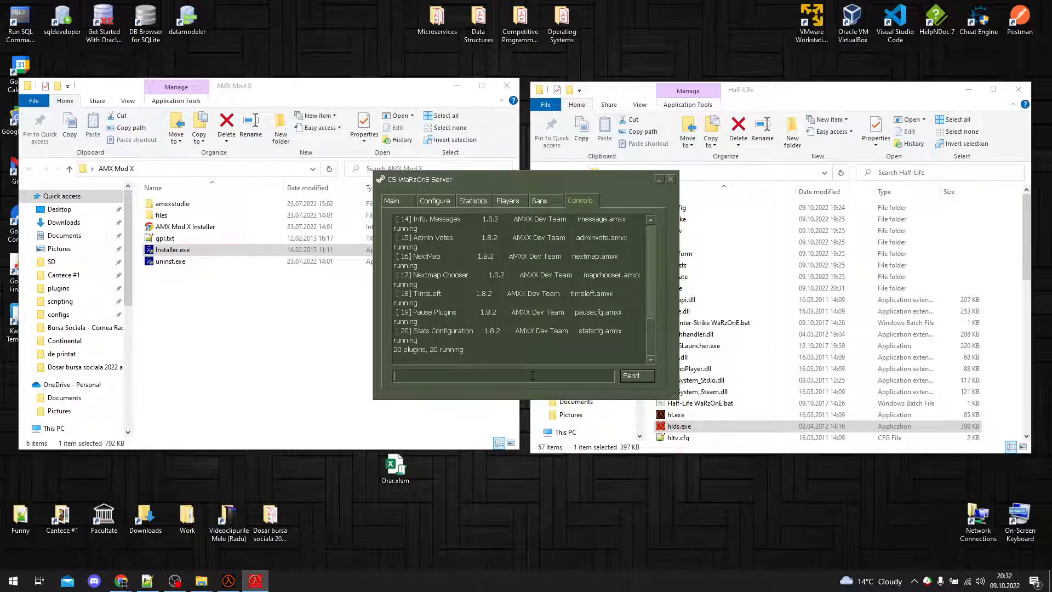
scroll(612, 272, "up", 1)
scroll(612, 273, "up", 6)
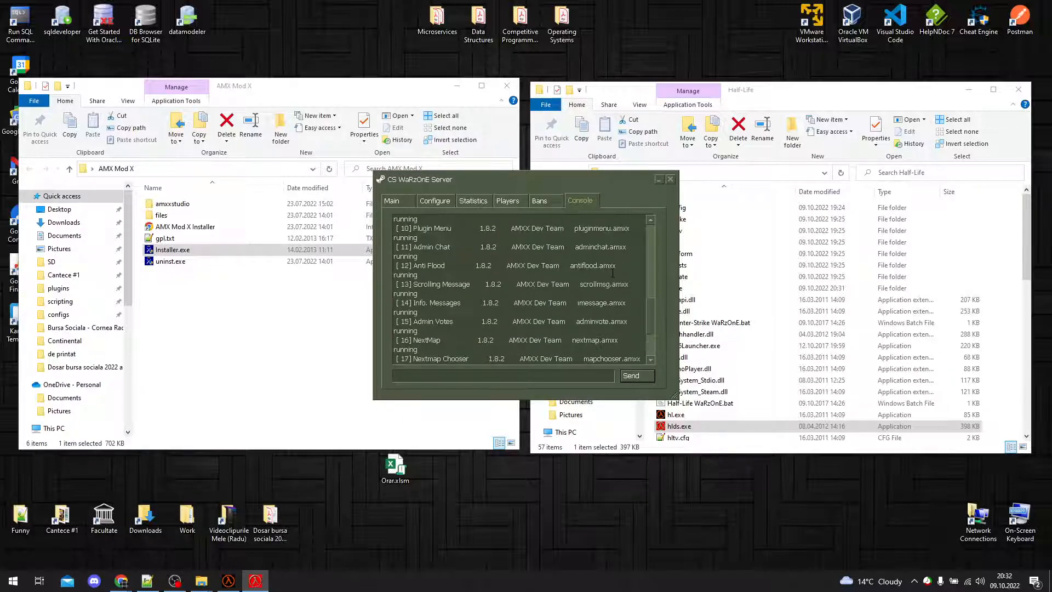
scroll(612, 272, "down", 10)
left_click_drag(629, 333, 603, 328)
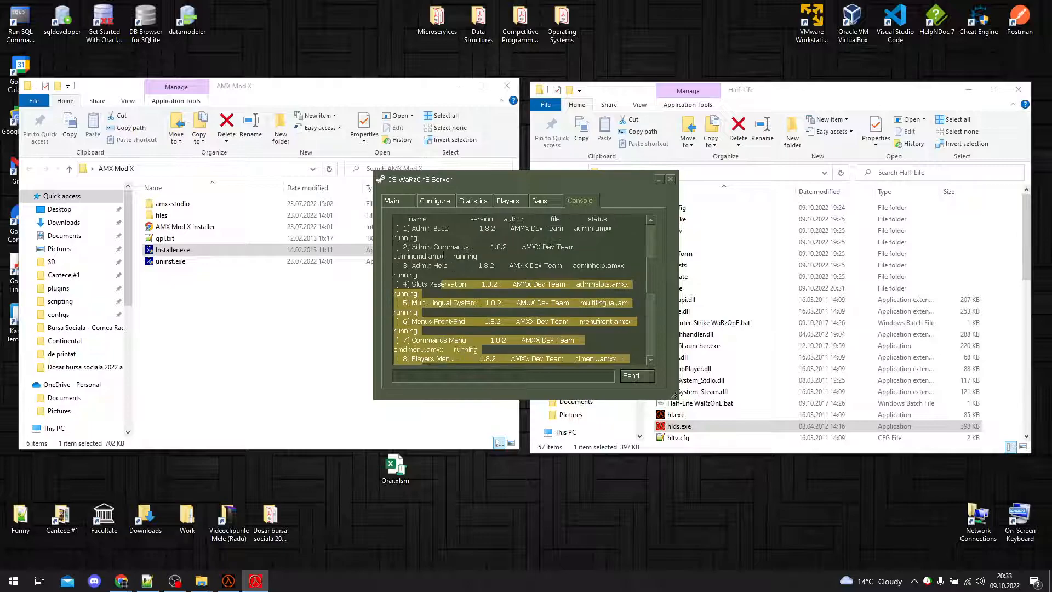
left_click_drag(394, 317, 400, 283)
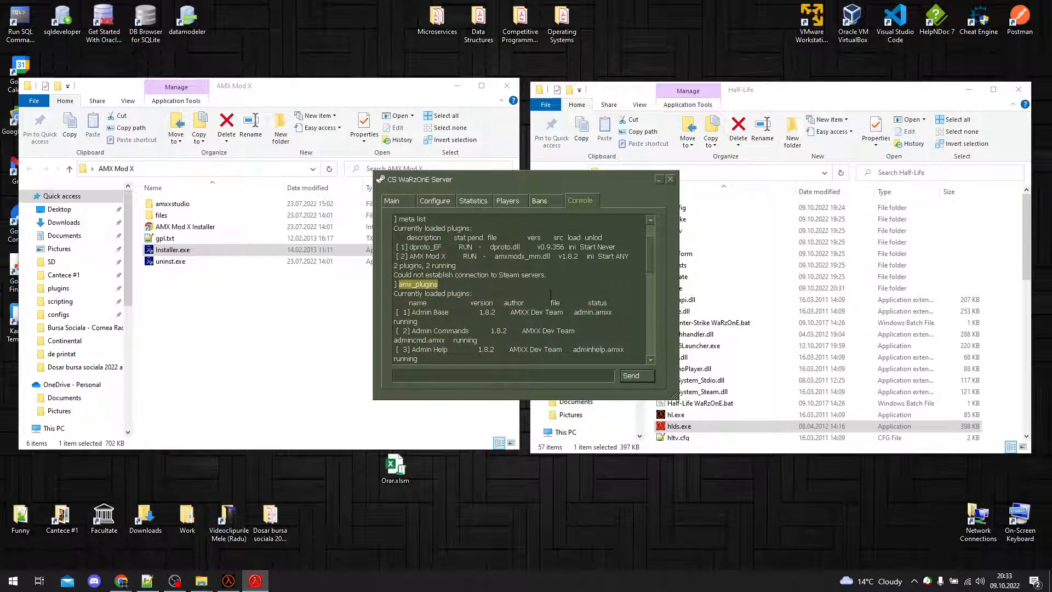
scroll(551, 295, "down", 12)
Step: Switch to the Half-Life game client and send "timeleft" in the chat to test AMX Mod X
left_click(226, 582)
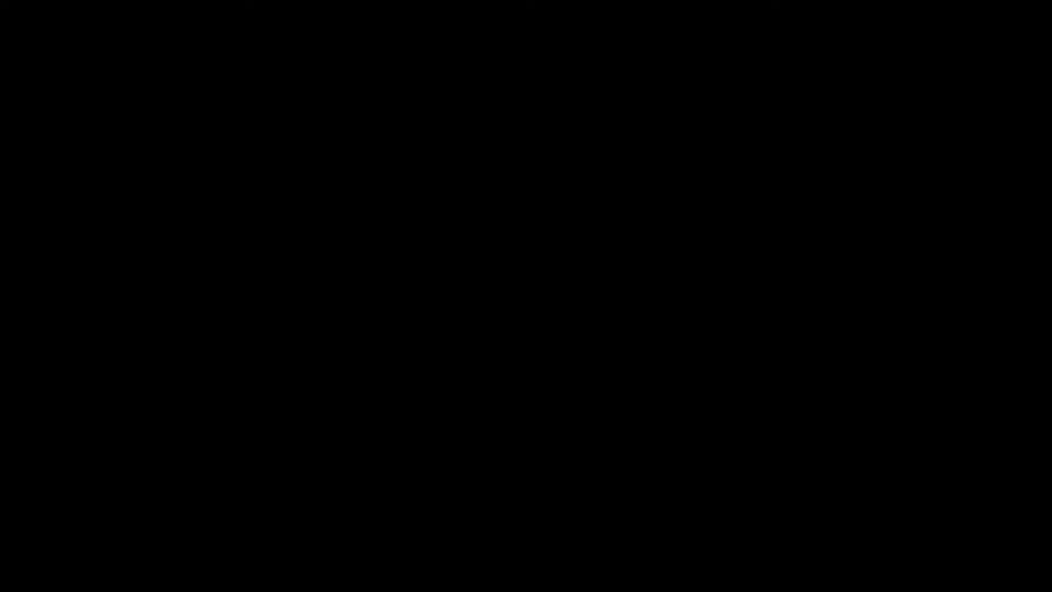
key("y")
type("timelef")
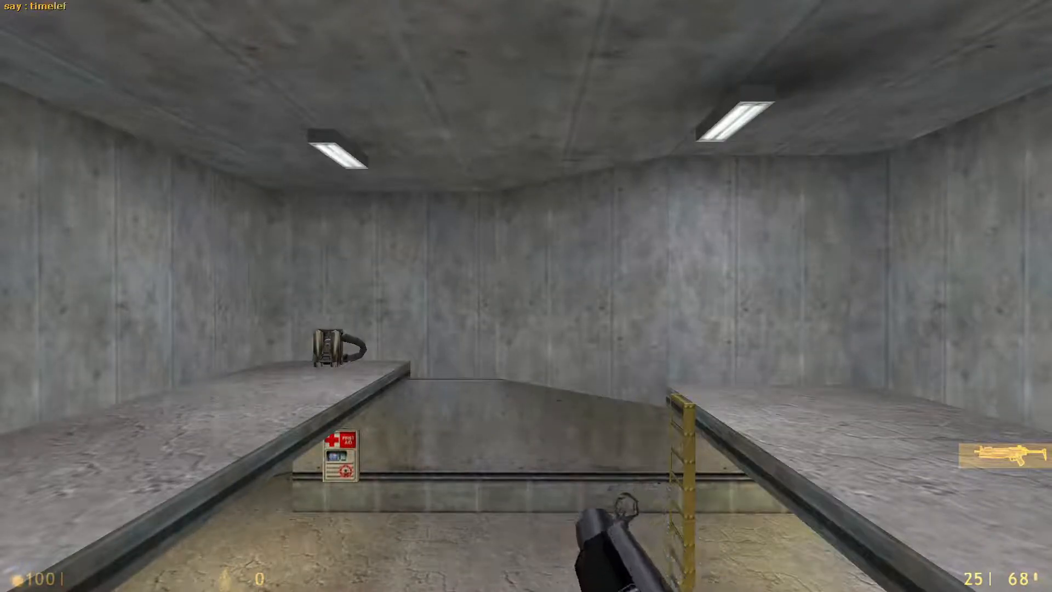
type("t")
key("Return")
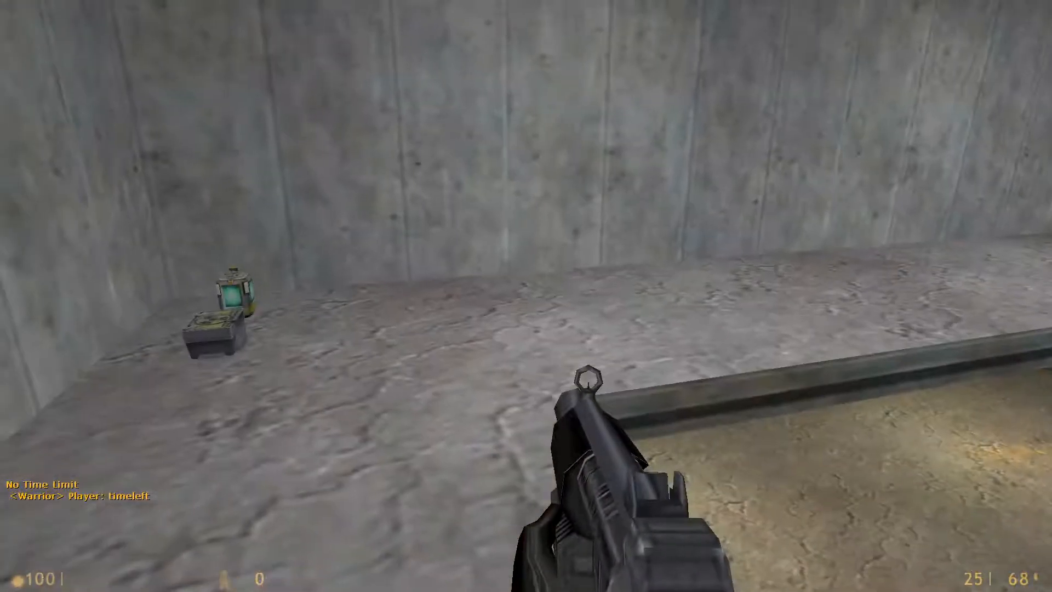
Step: Walk around the map while watching the chat area for AMX Mod X messages
key("w")
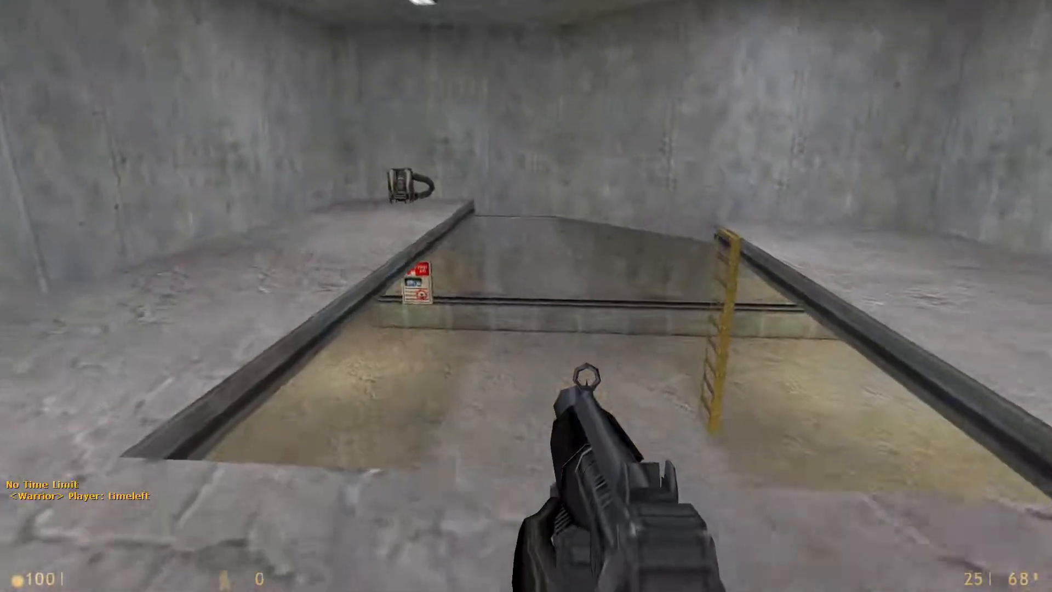
key("w")
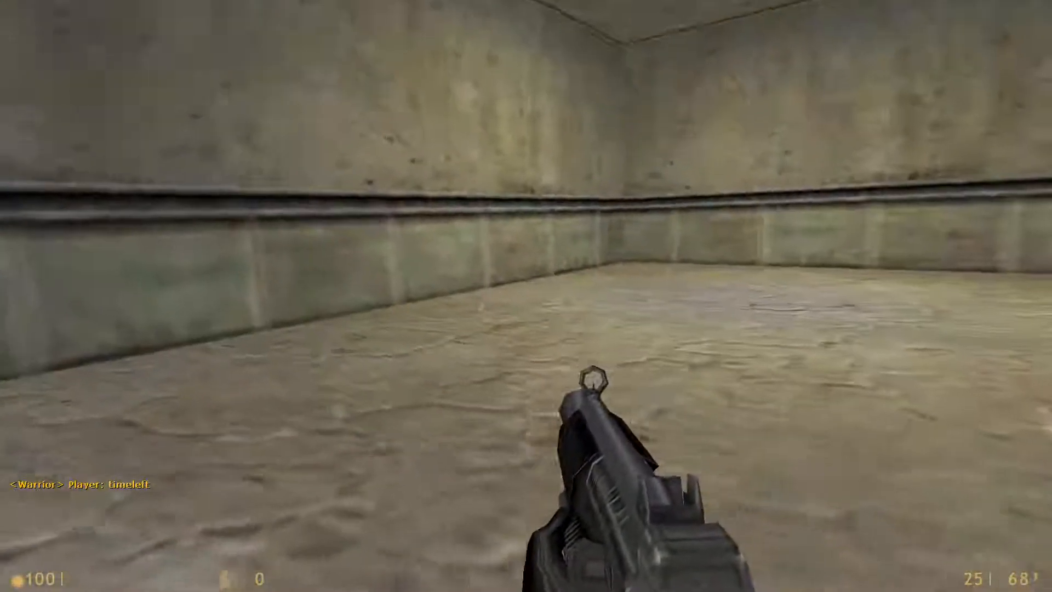
key("w")
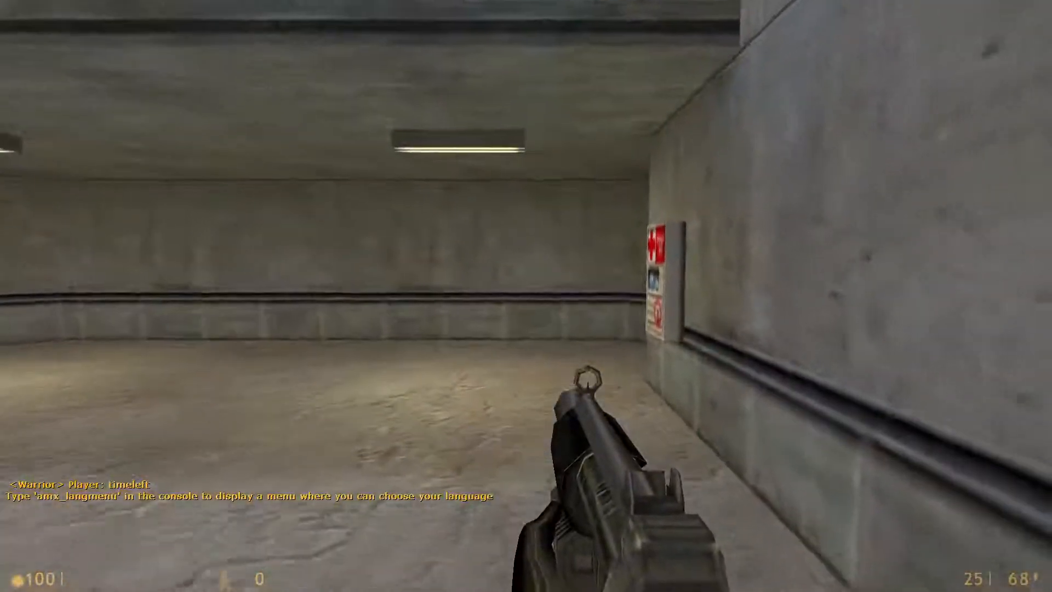
key("s")
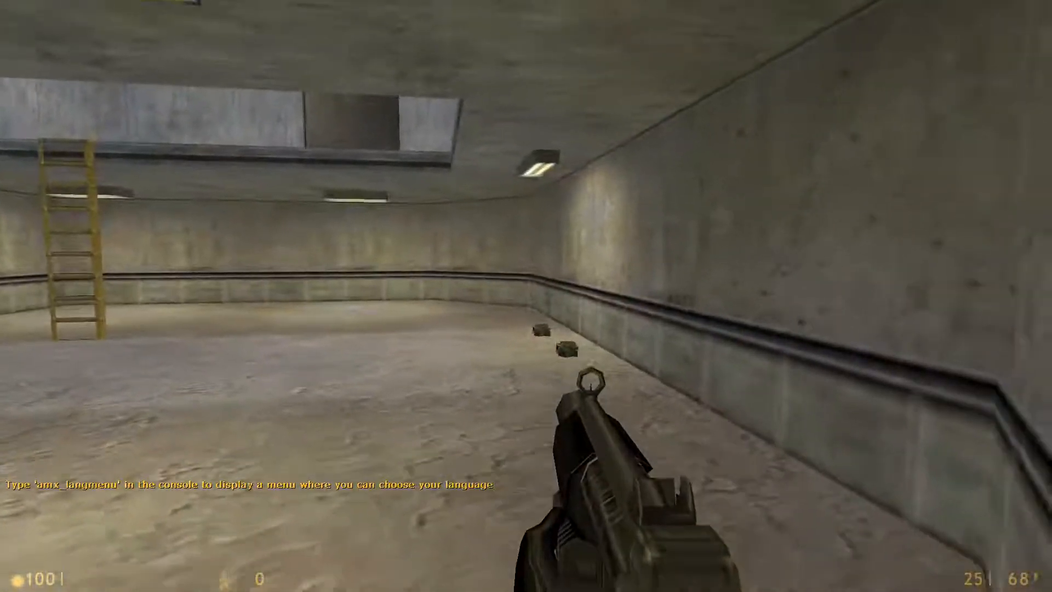
key("w")
key("w")
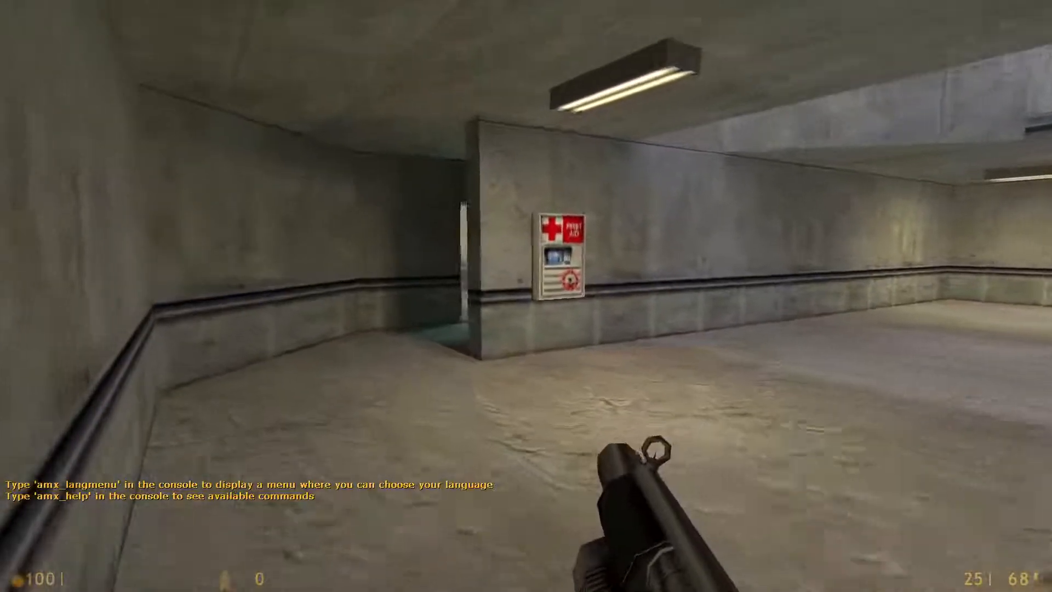
key("s")
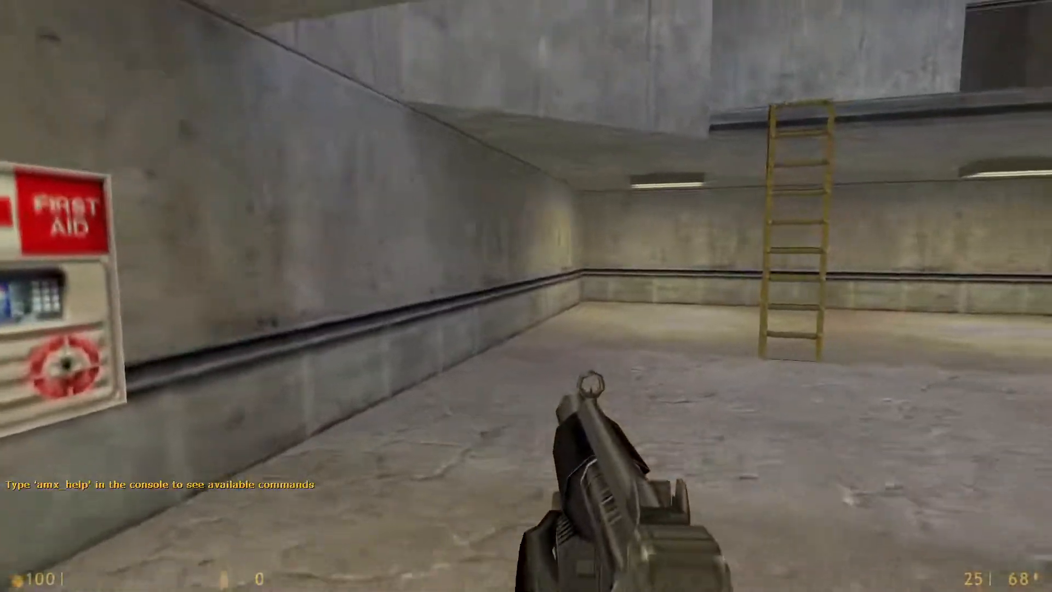
Step: Disconnect the game client from the server and quit the game
key("Escape")
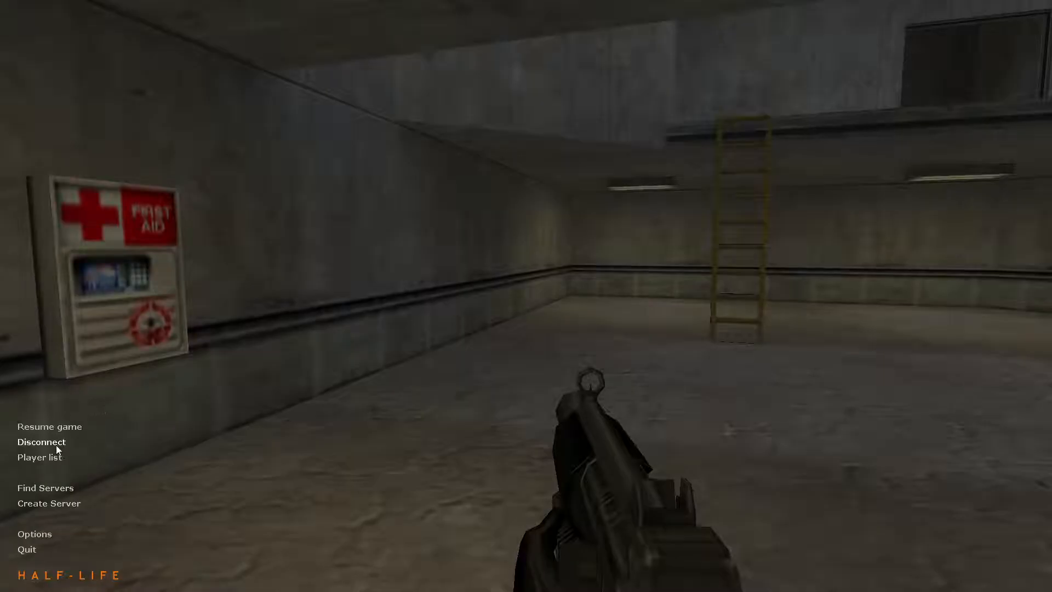
left_click(56, 443)
left_click(25, 550)
left_click(504, 310)
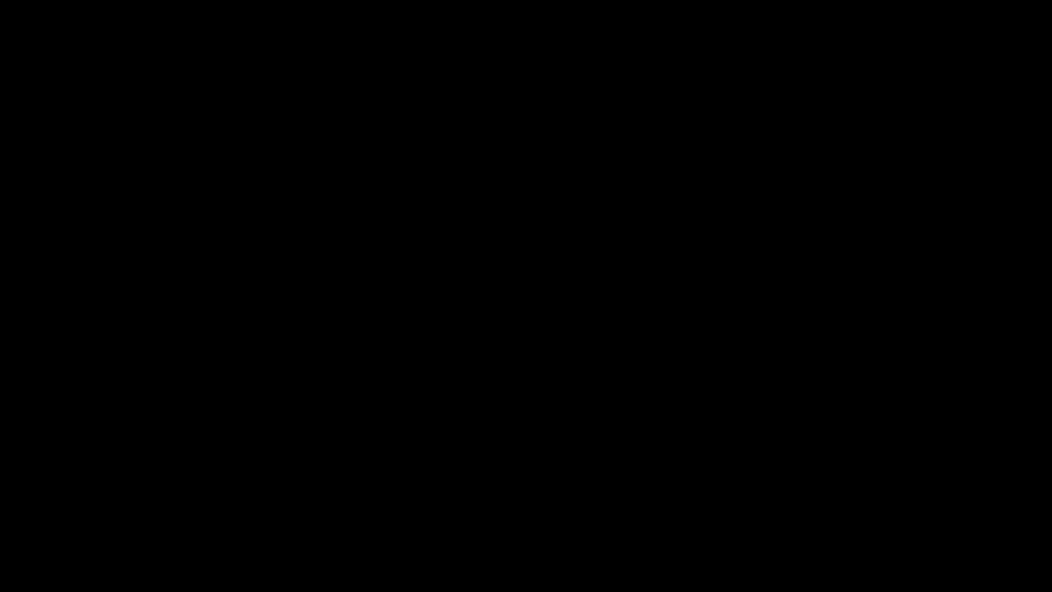
Step: Switch to Chrome, search Google for "amxmodx half life" in a new tab, and open the amxmodx.org site
mouse_move(129, 584)
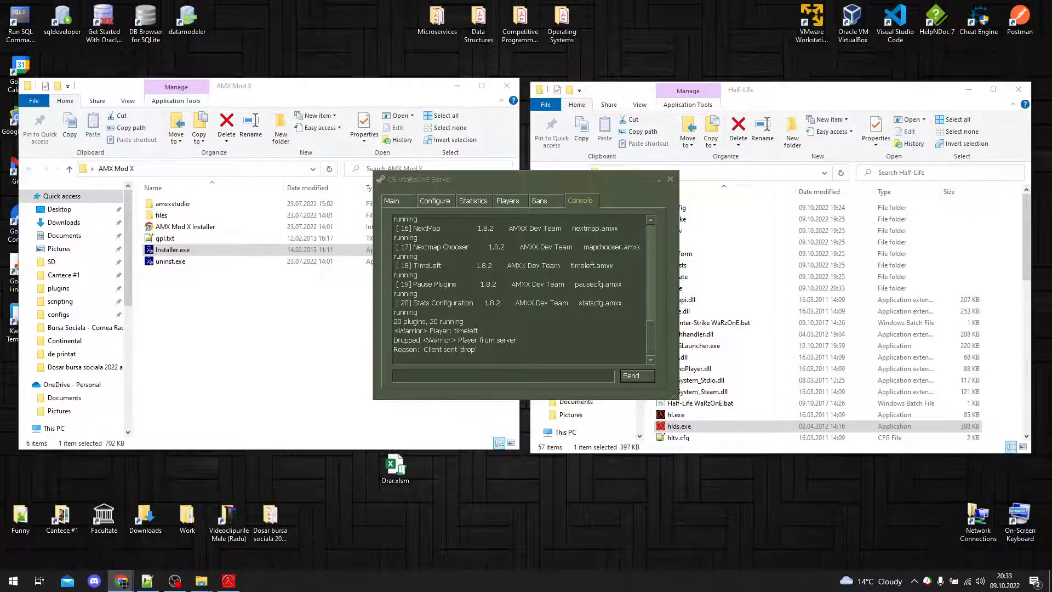
key("alt+Tab")
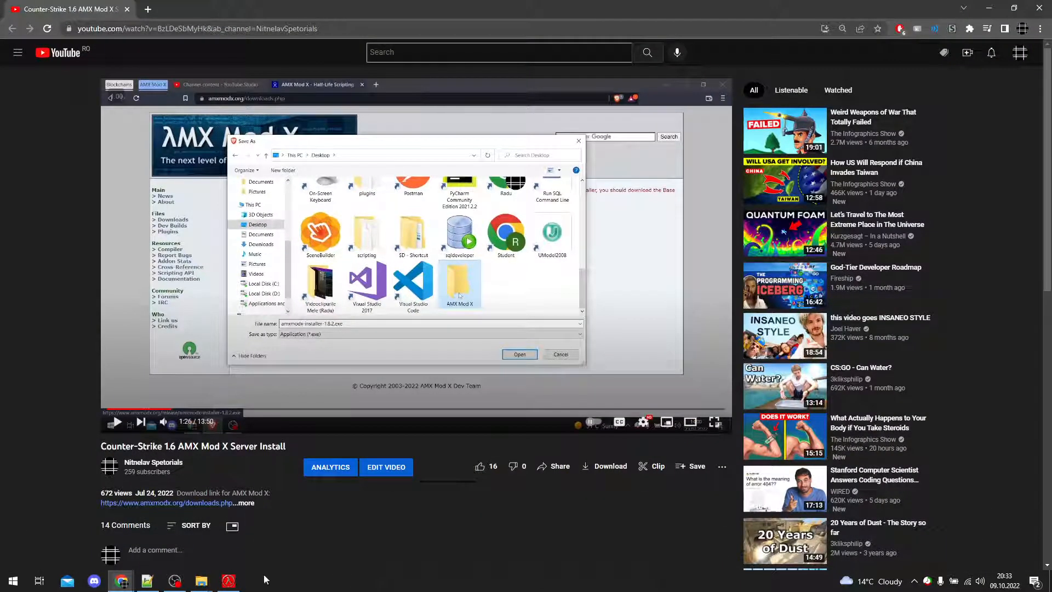
left_click(148, 10)
type("amx")
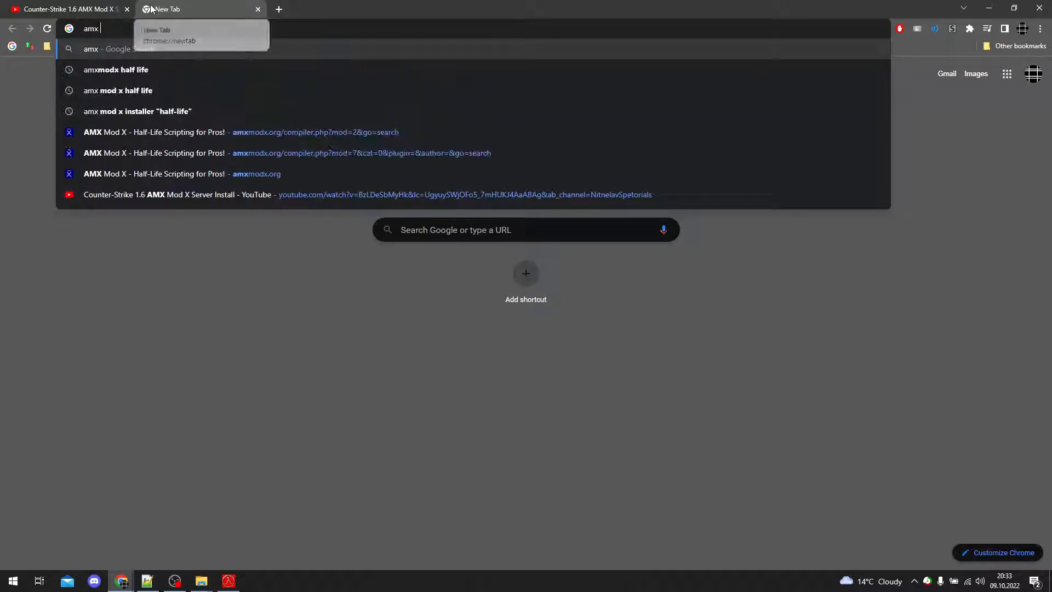
key("BackSpace")
key("BackSpace")
key("BackSpace")
key("BackSpace")
type("a")
key("Down")
key("Return")
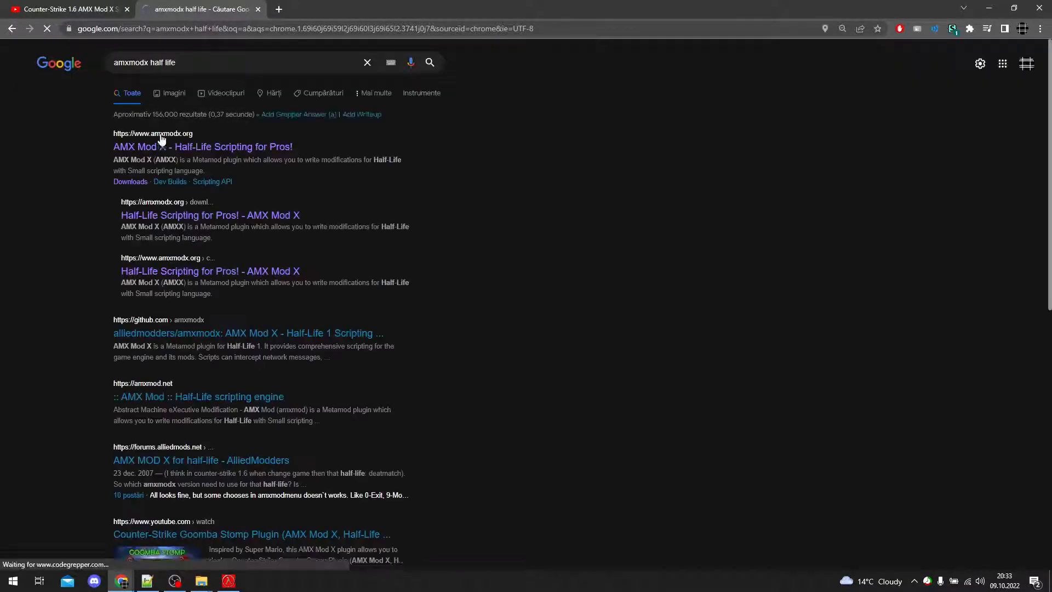
left_click(183, 145)
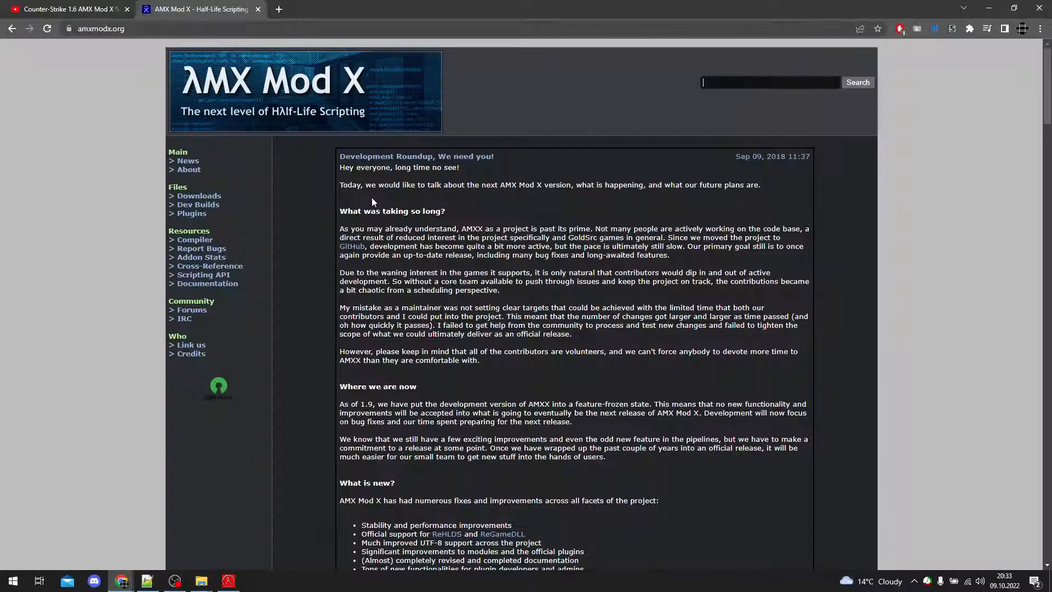
Step: Skim the news on the AMX Mod X homepage, then return to the search results and look through them
scroll(378, 198, "down", 15)
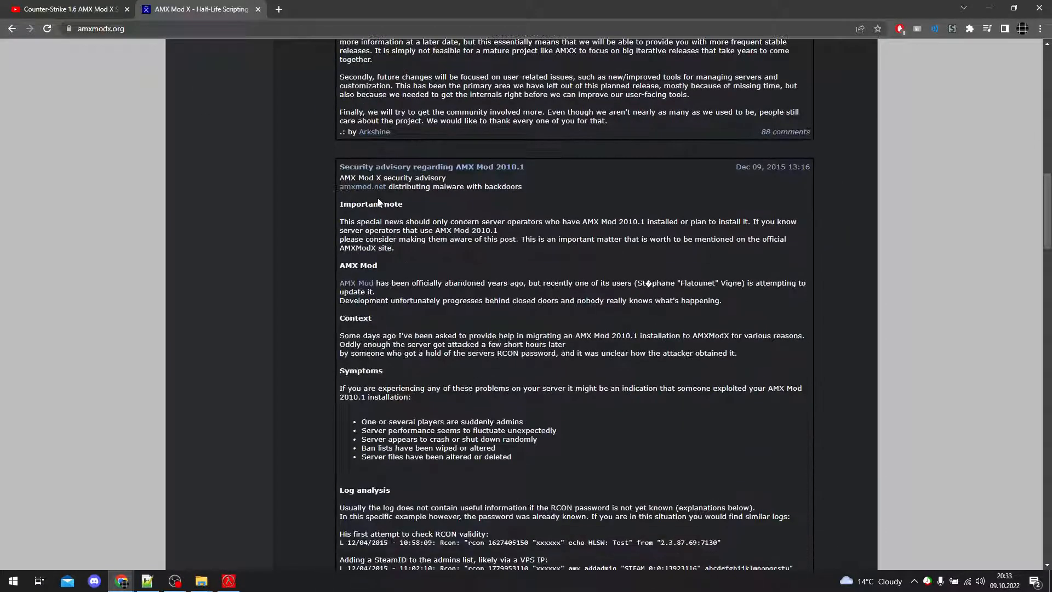
scroll(378, 197, "down", 12)
key("alt+Left")
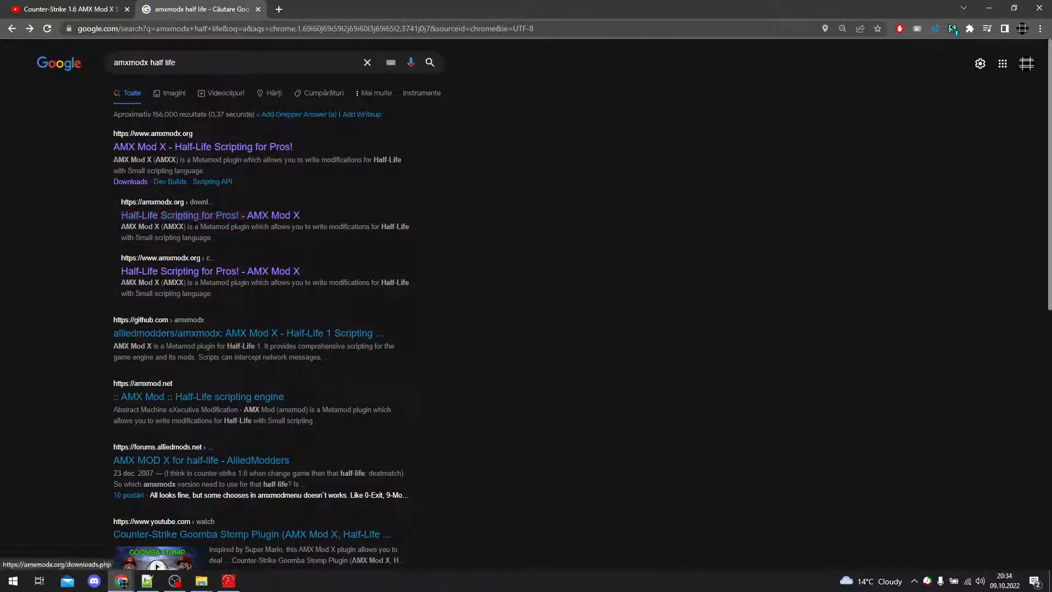
scroll(422, 251, "down", 2)
scroll(422, 251, "up", 3)
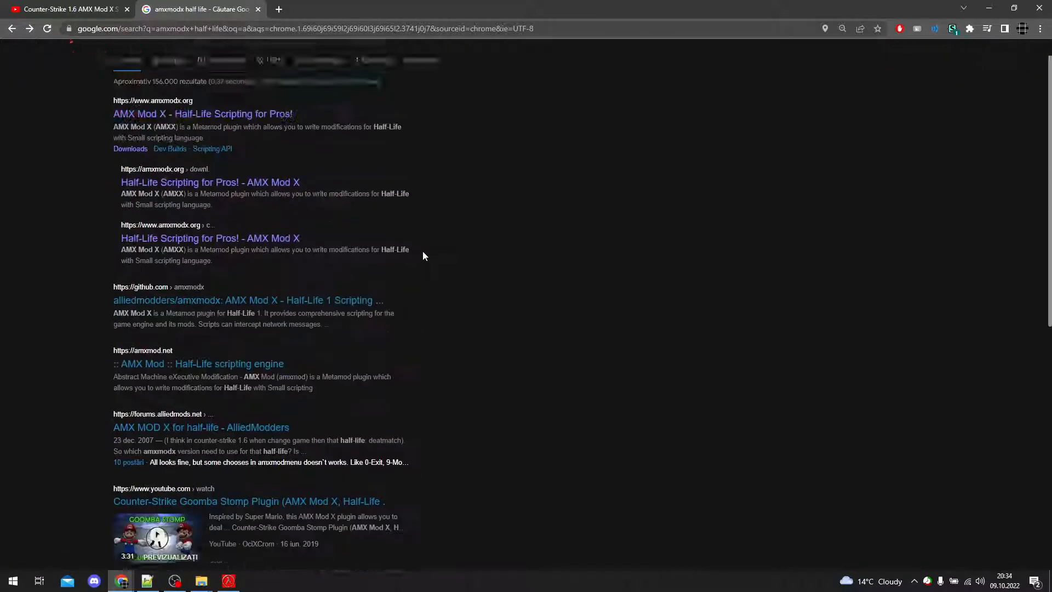
Step: Close the search tab and bring the AMX Mod X folder window to the front
left_click(258, 9)
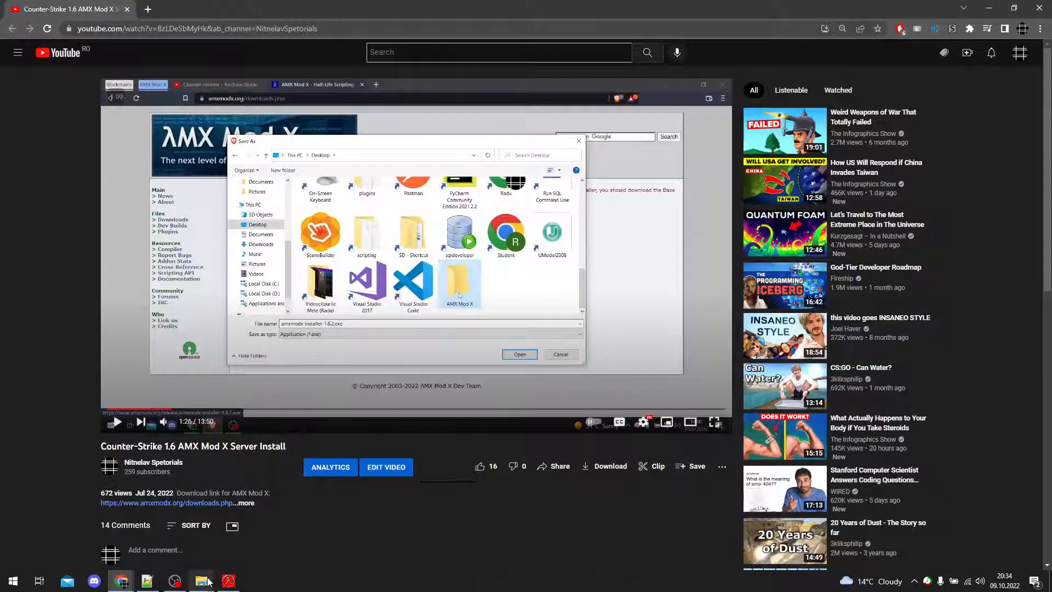
mouse_move(204, 579)
left_click(243, 553)
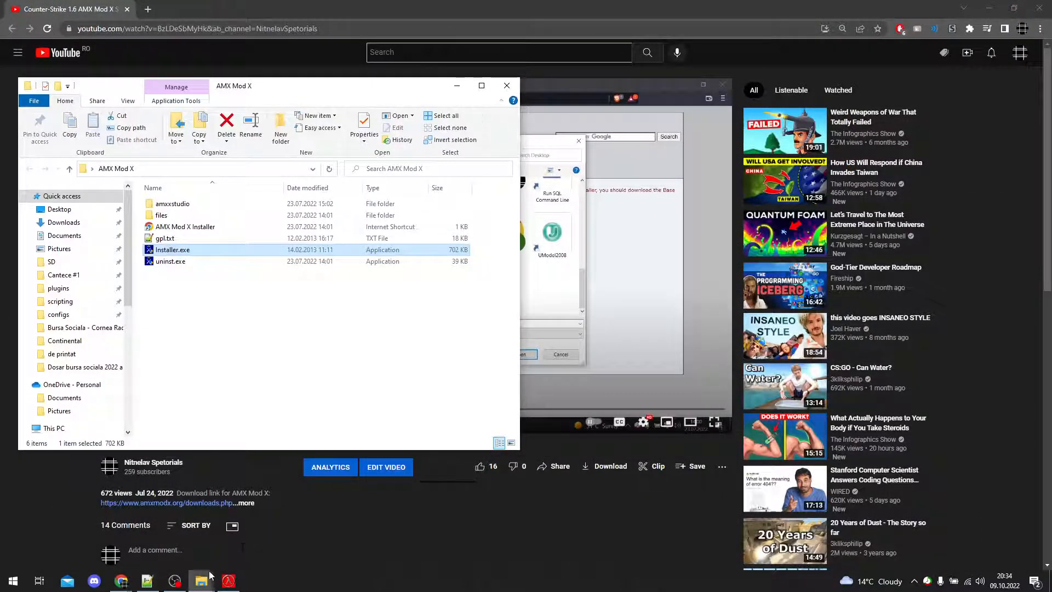
Step: Bring the Half-Life folder window to the front and open its valve\addons\amxmodx\configs folder
left_click(159, 534)
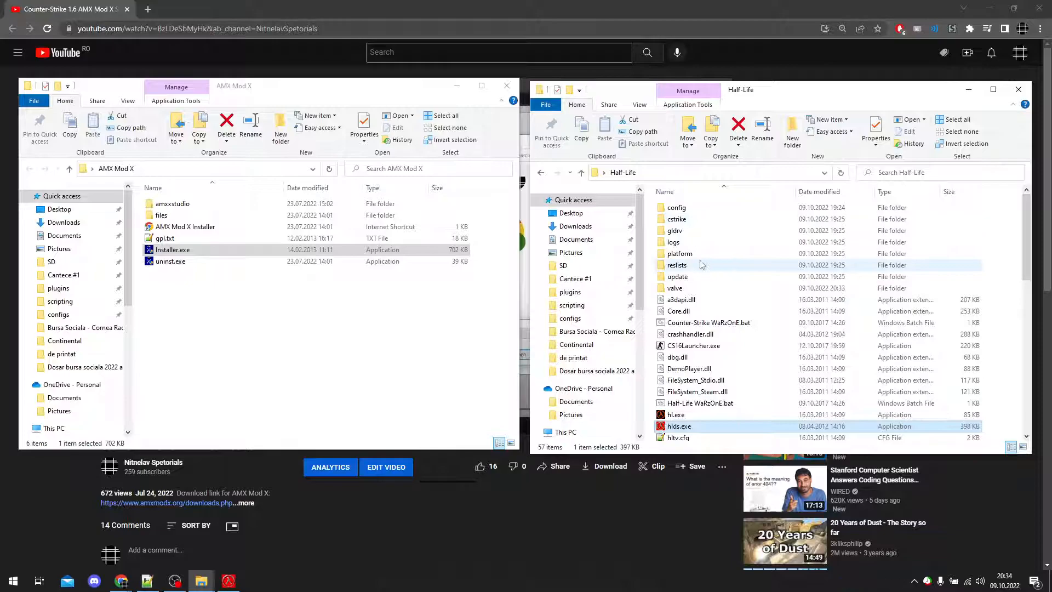
double_click(702, 288)
double_click(704, 210)
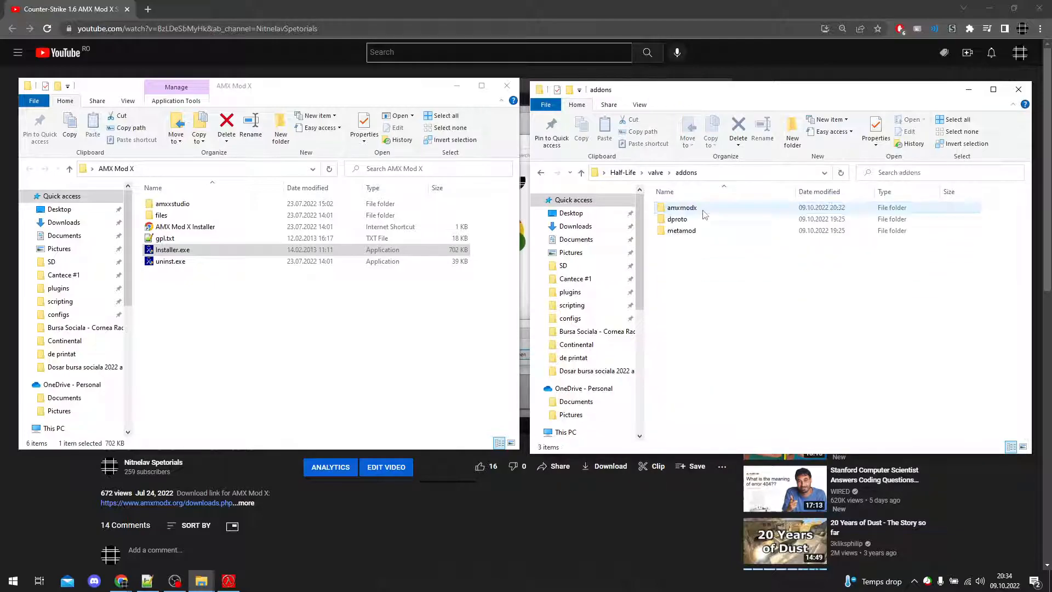
double_click(705, 211)
double_click(705, 210)
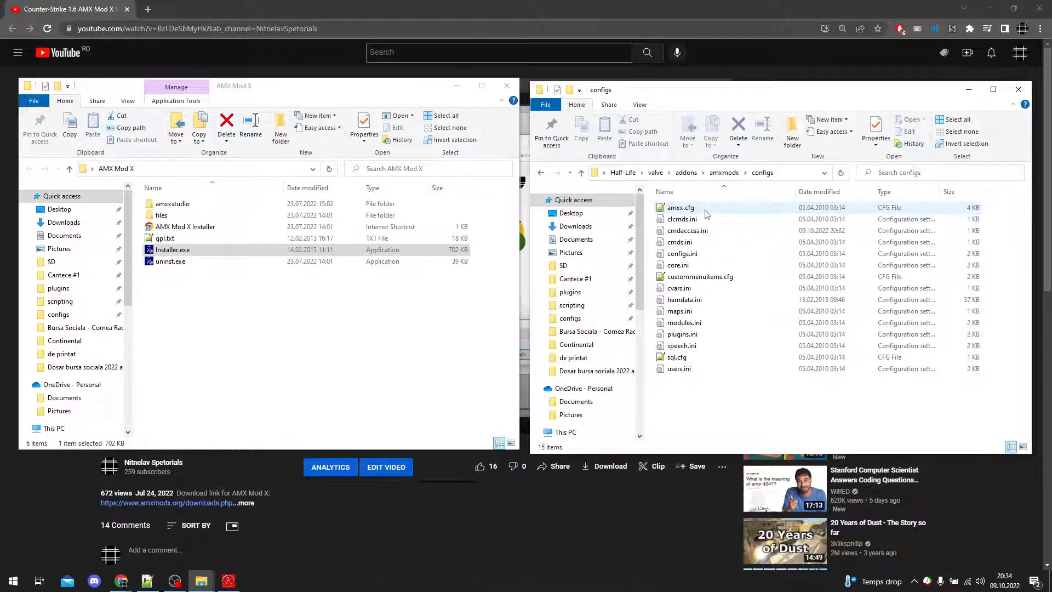
Step: Open plugins.ini in Notepad, look through the AMX Mod X plugin list, and close the file
double_click(729, 334)
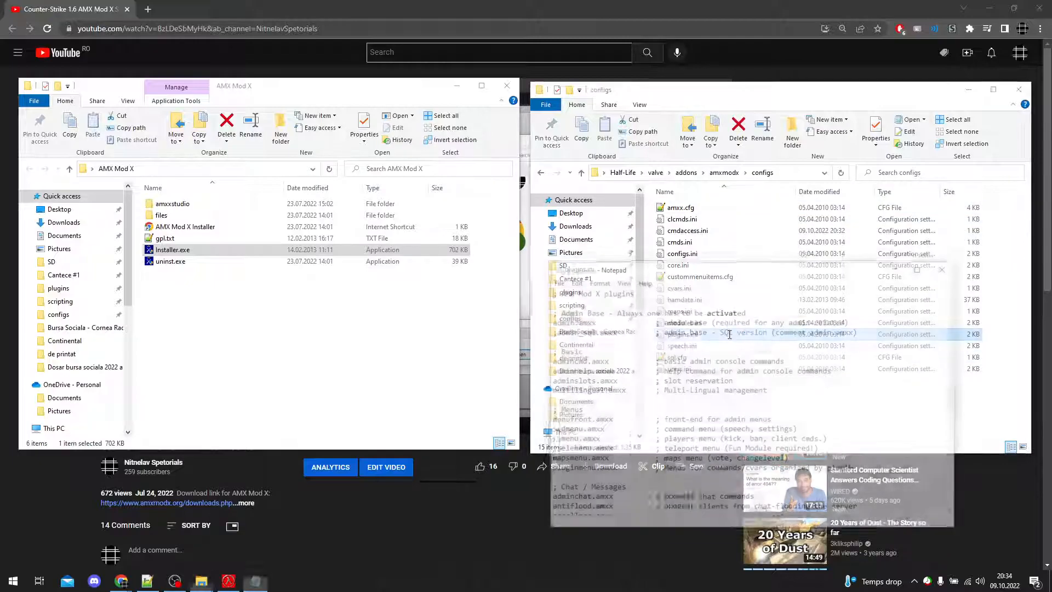
scroll(732, 347, "down", 10)
scroll(732, 347, "up", 10)
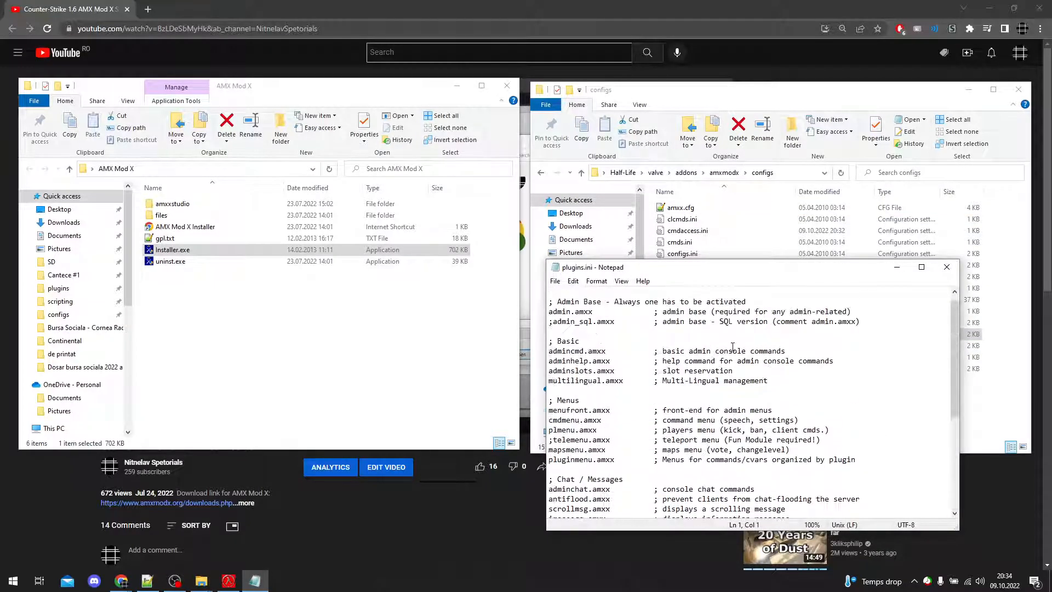
left_click(946, 266)
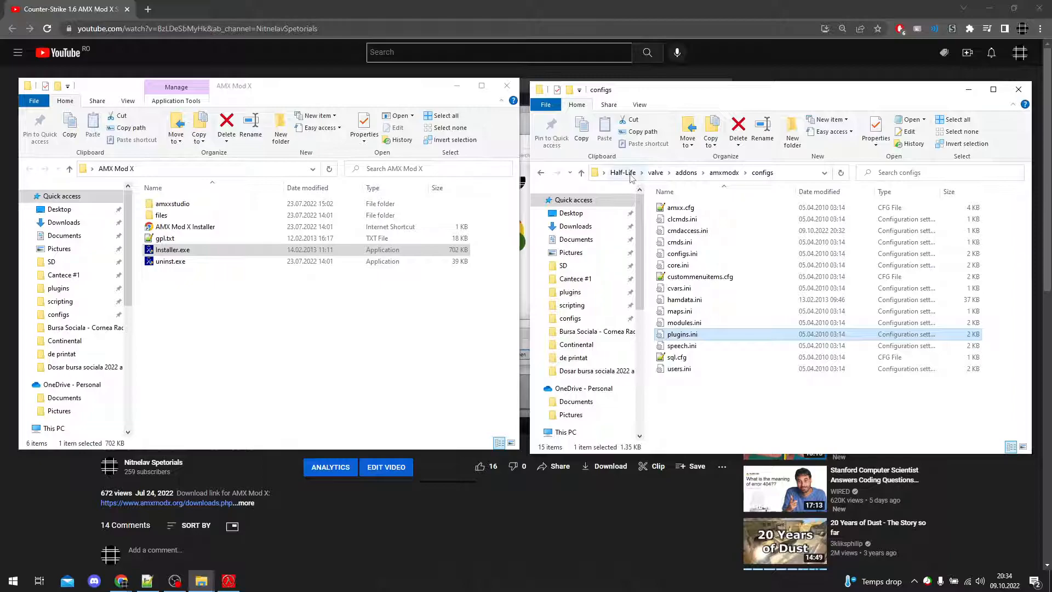
left_click_drag(990, 388, 633, 144)
left_click(1003, 328)
left_click_drag(1010, 387, 649, 157)
left_click(999, 407)
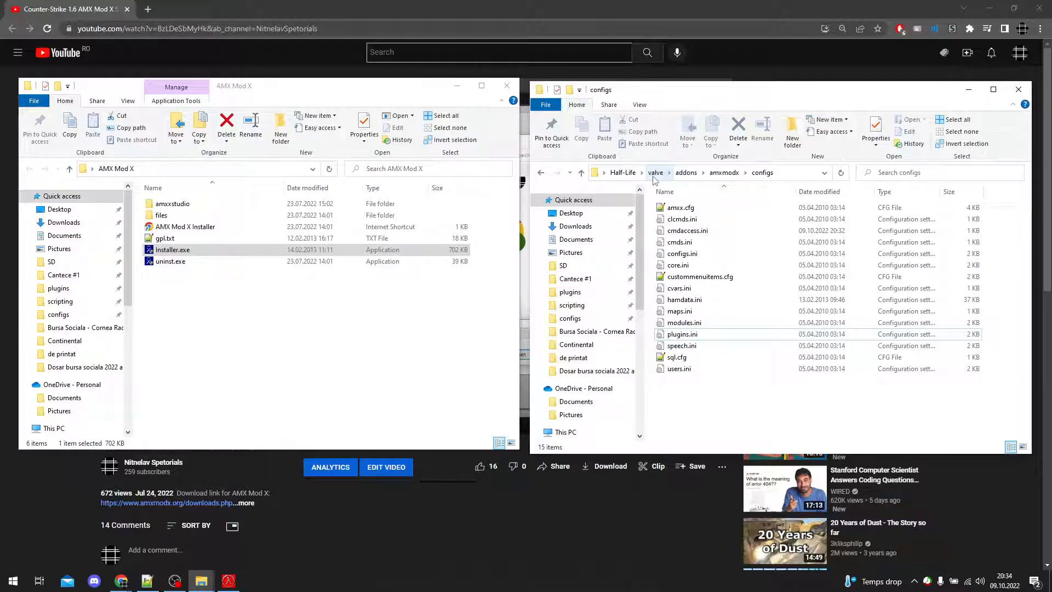
left_click_drag(1011, 405, 617, 173)
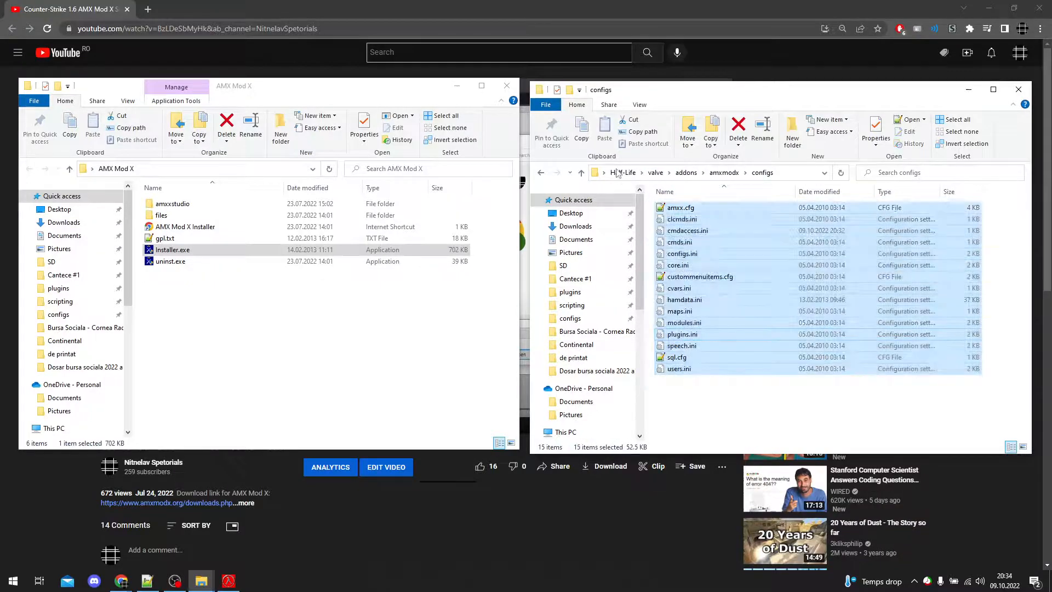
left_click(996, 380)
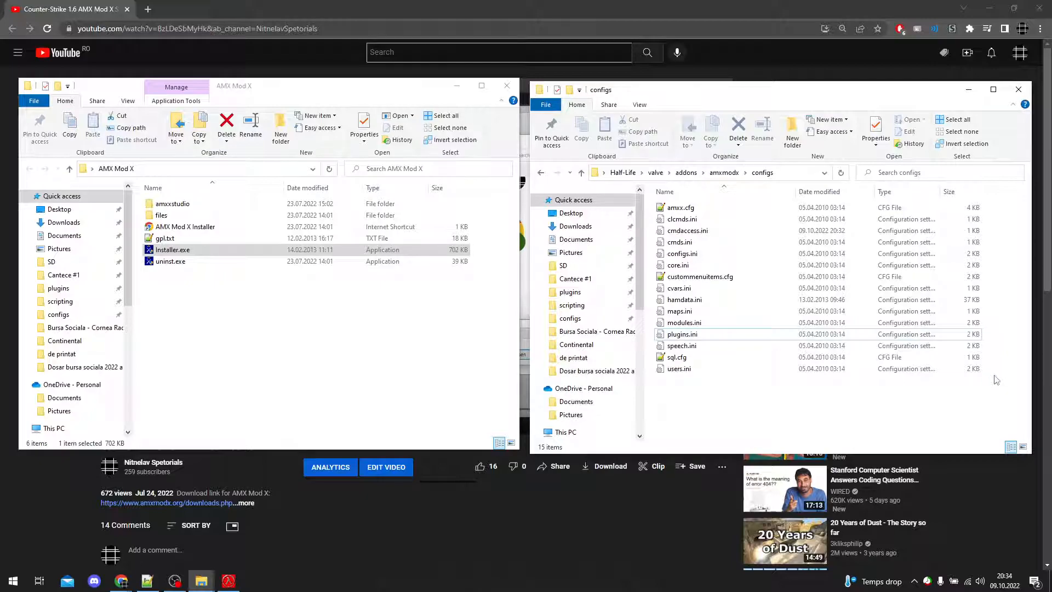
left_click_drag(1004, 386, 648, 196)
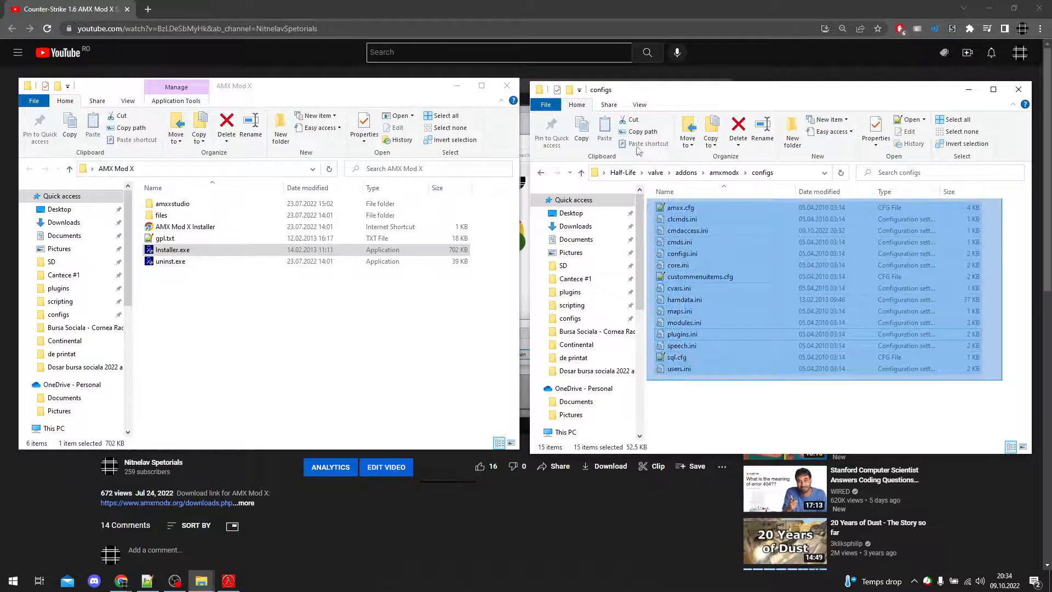
left_click(993, 385)
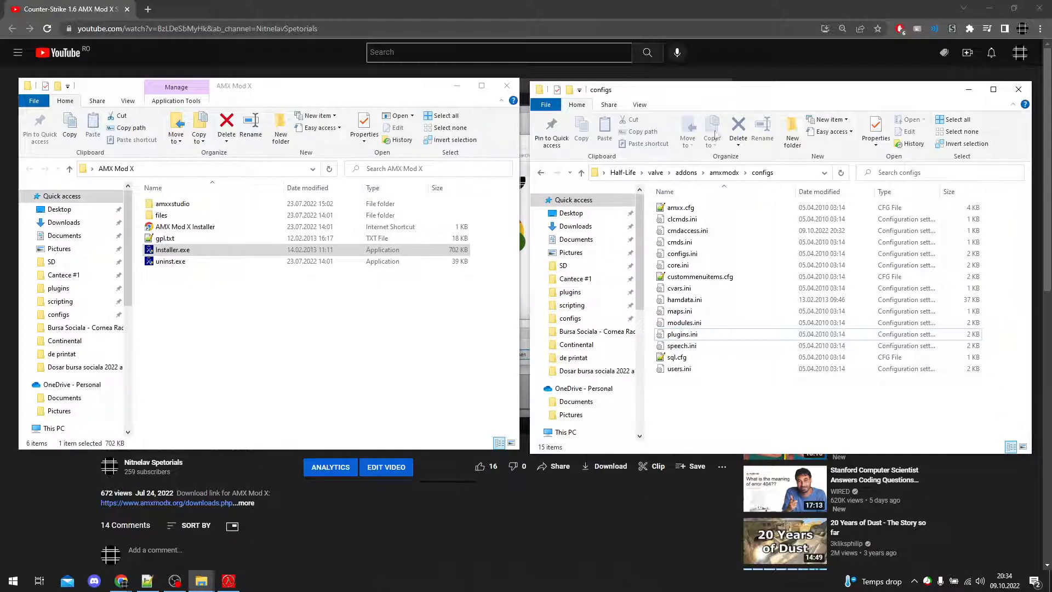
Step: Align the configs folder window with the AMX Mod X folder window and go back to the amxmodx folder
left_click_drag(729, 96, 727, 92)
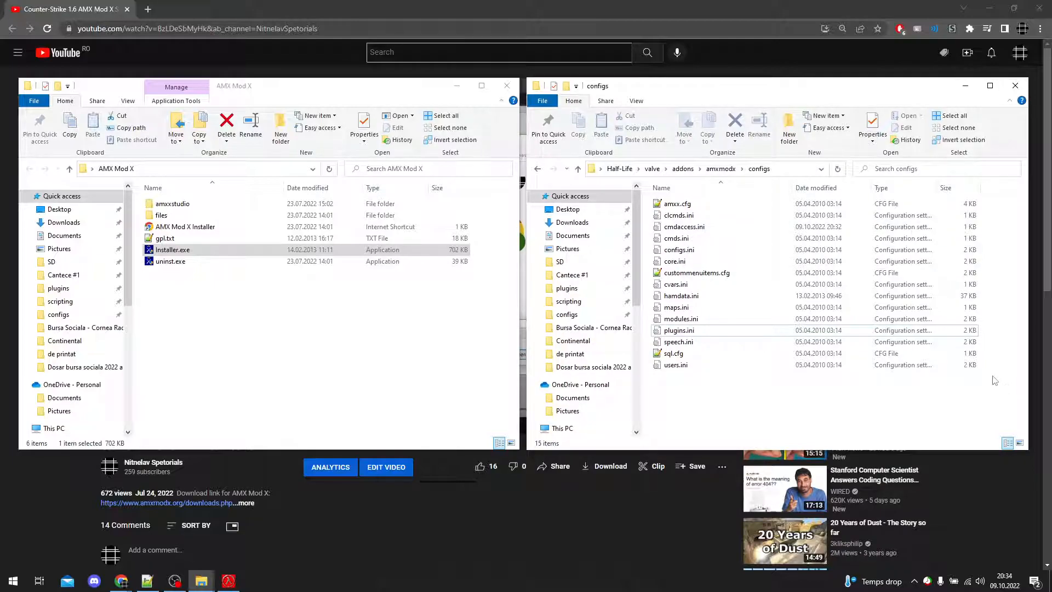
key("BackSpace")
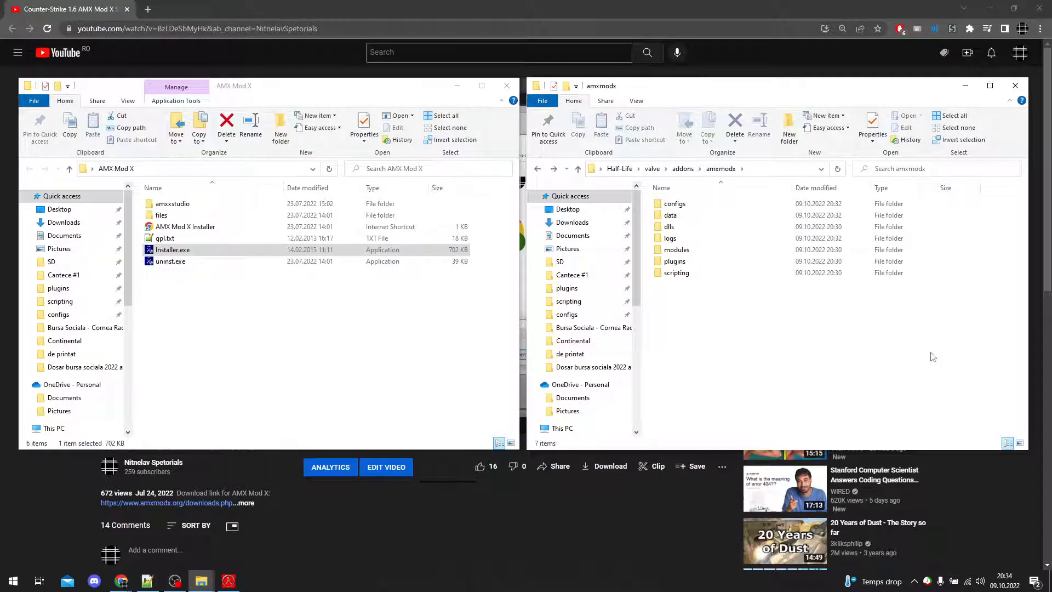
mouse_move(228, 580)
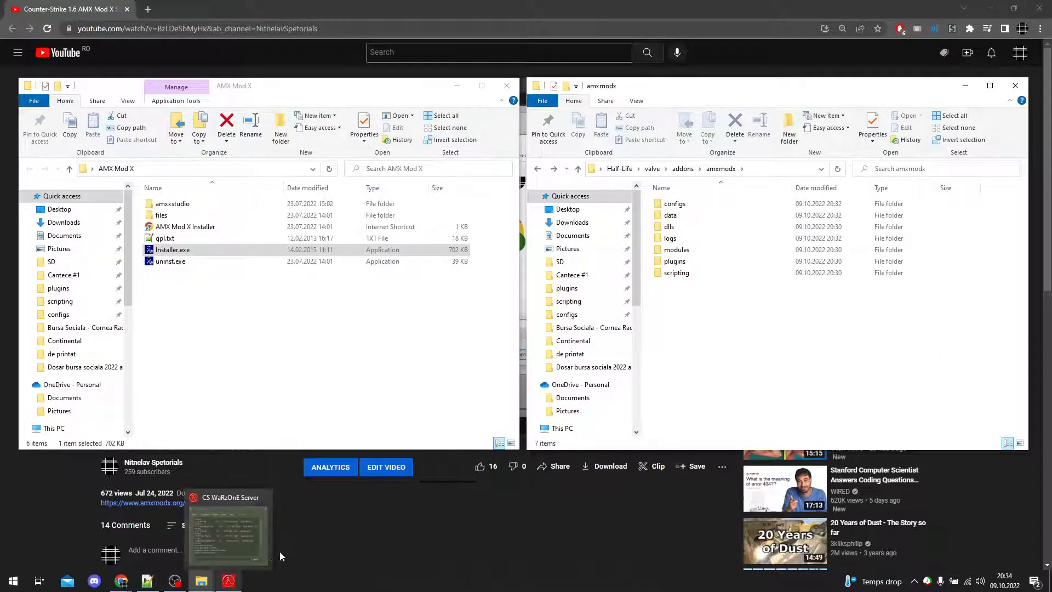
left_click(380, 397)
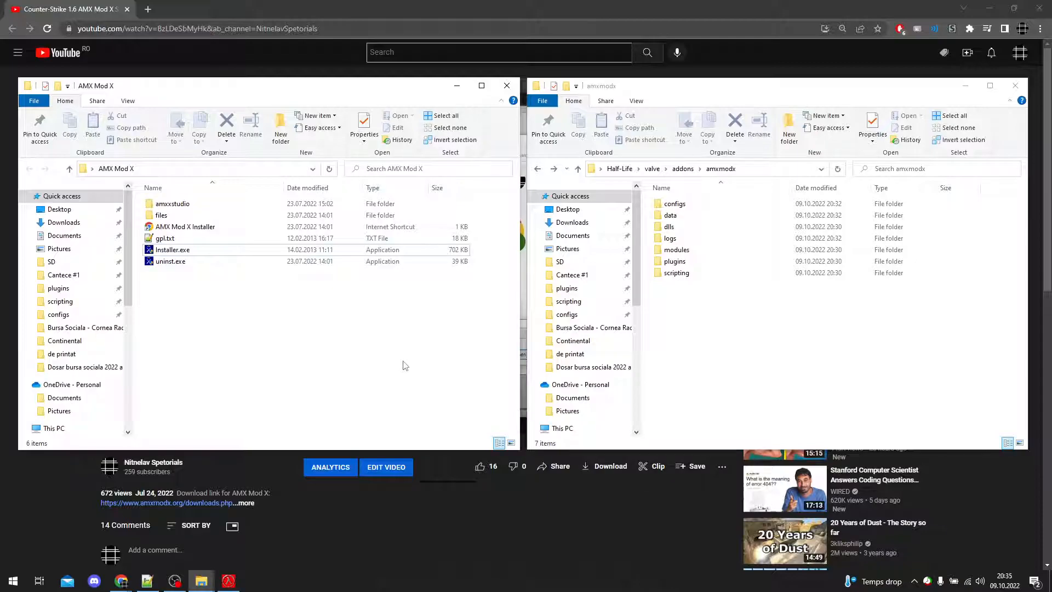
left_click(175, 581)
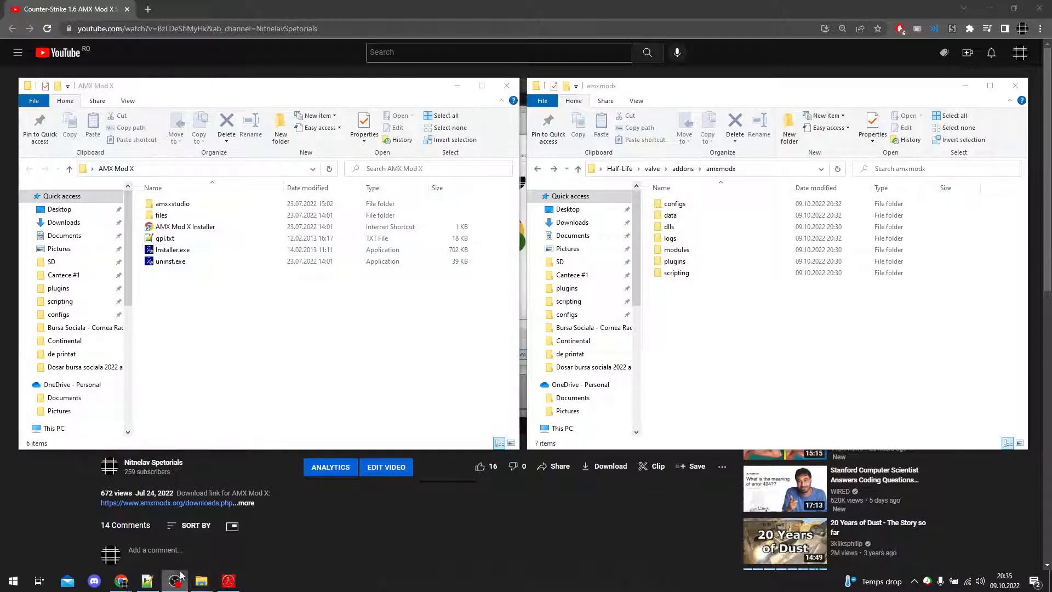